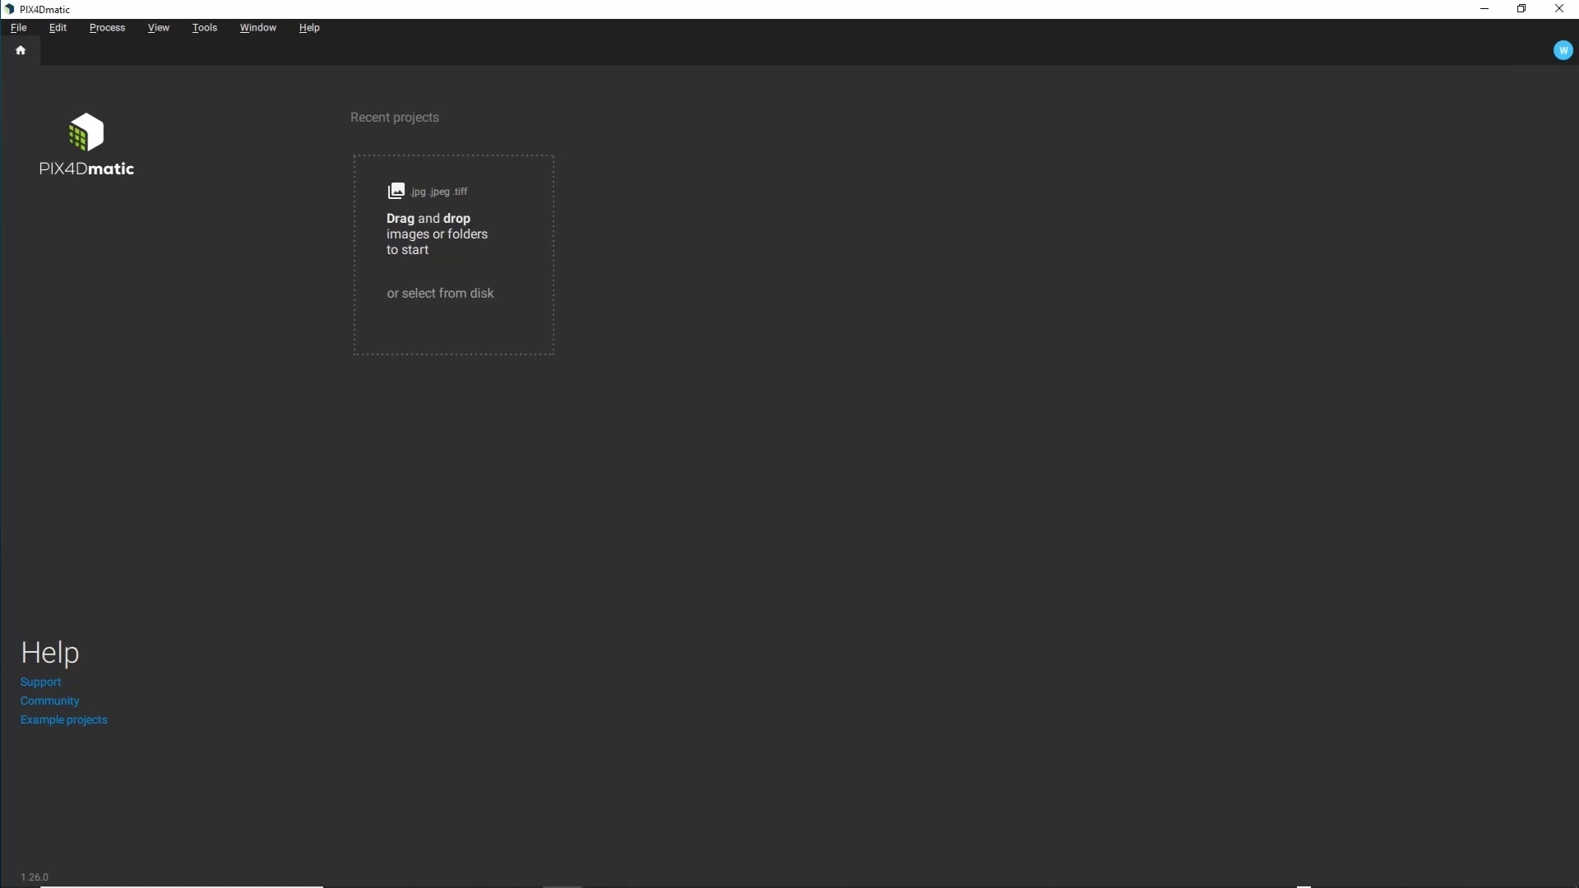
# - Create the project 'Introduction to PIX4Dmatic workflow' from the dropped folder of drone images
pyautogui.moveTo(1578, 263); pyautogui.dragTo(809, 289)
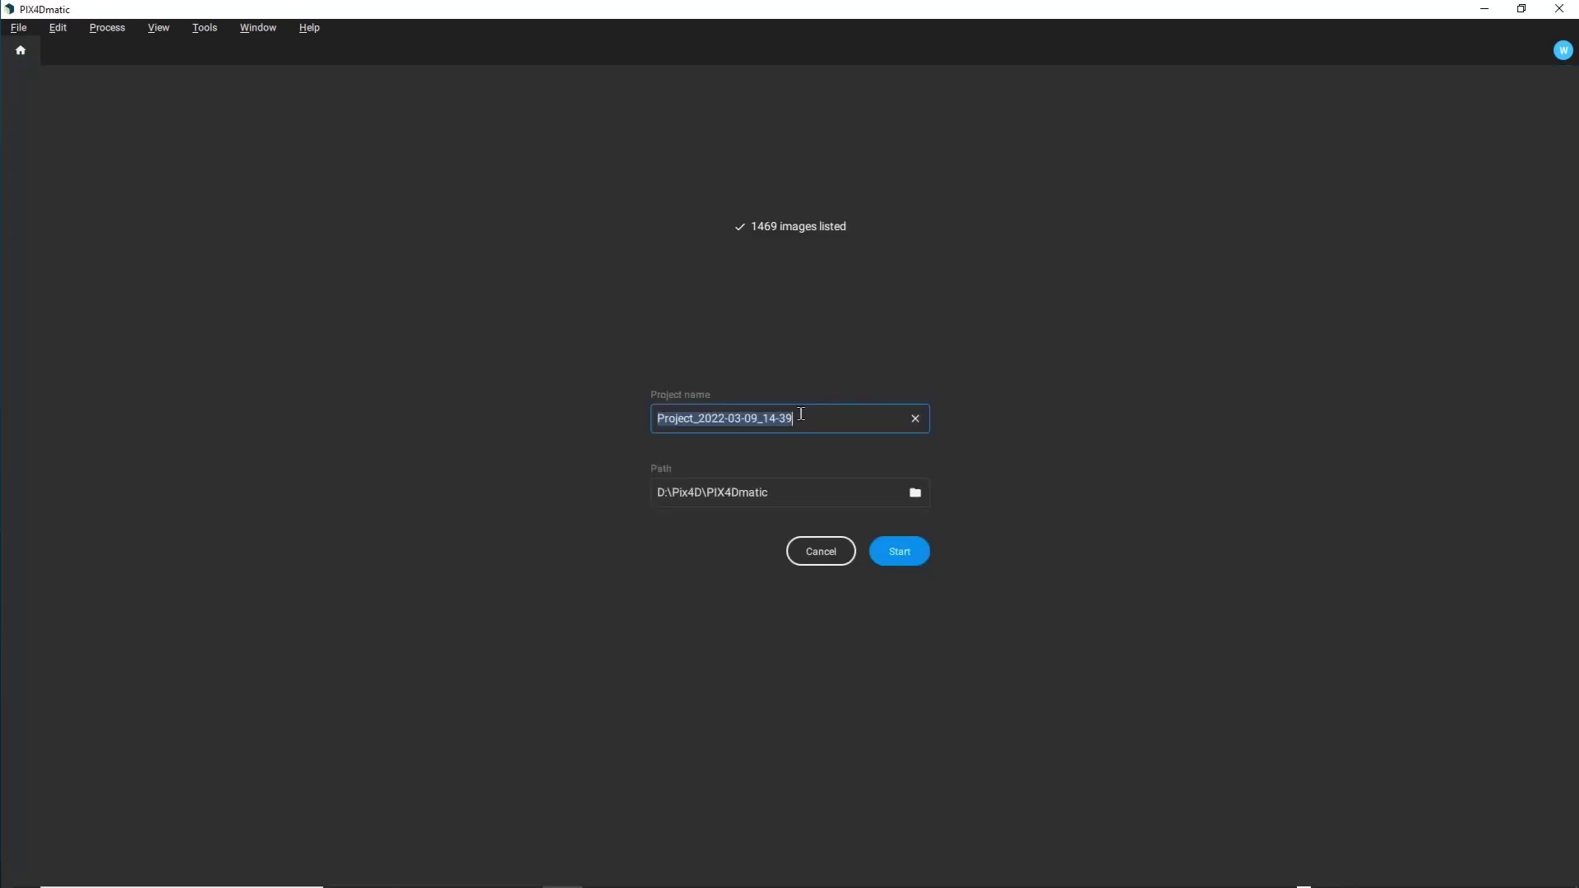
pyautogui.write('Introduction to PIX4Dmatic workflow')
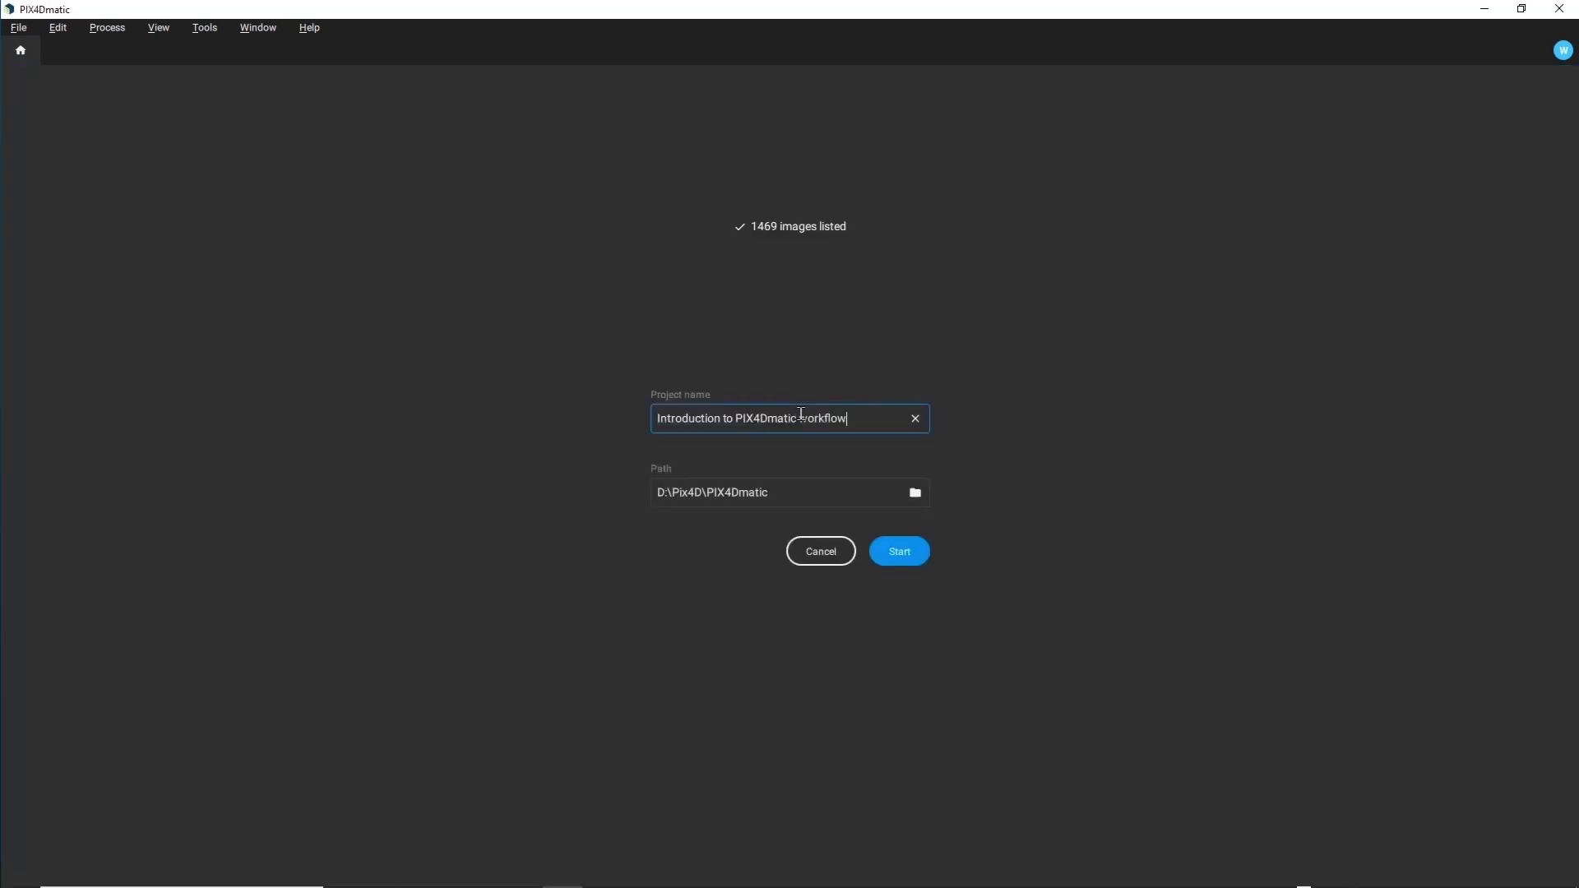
pyautogui.click(898, 558)
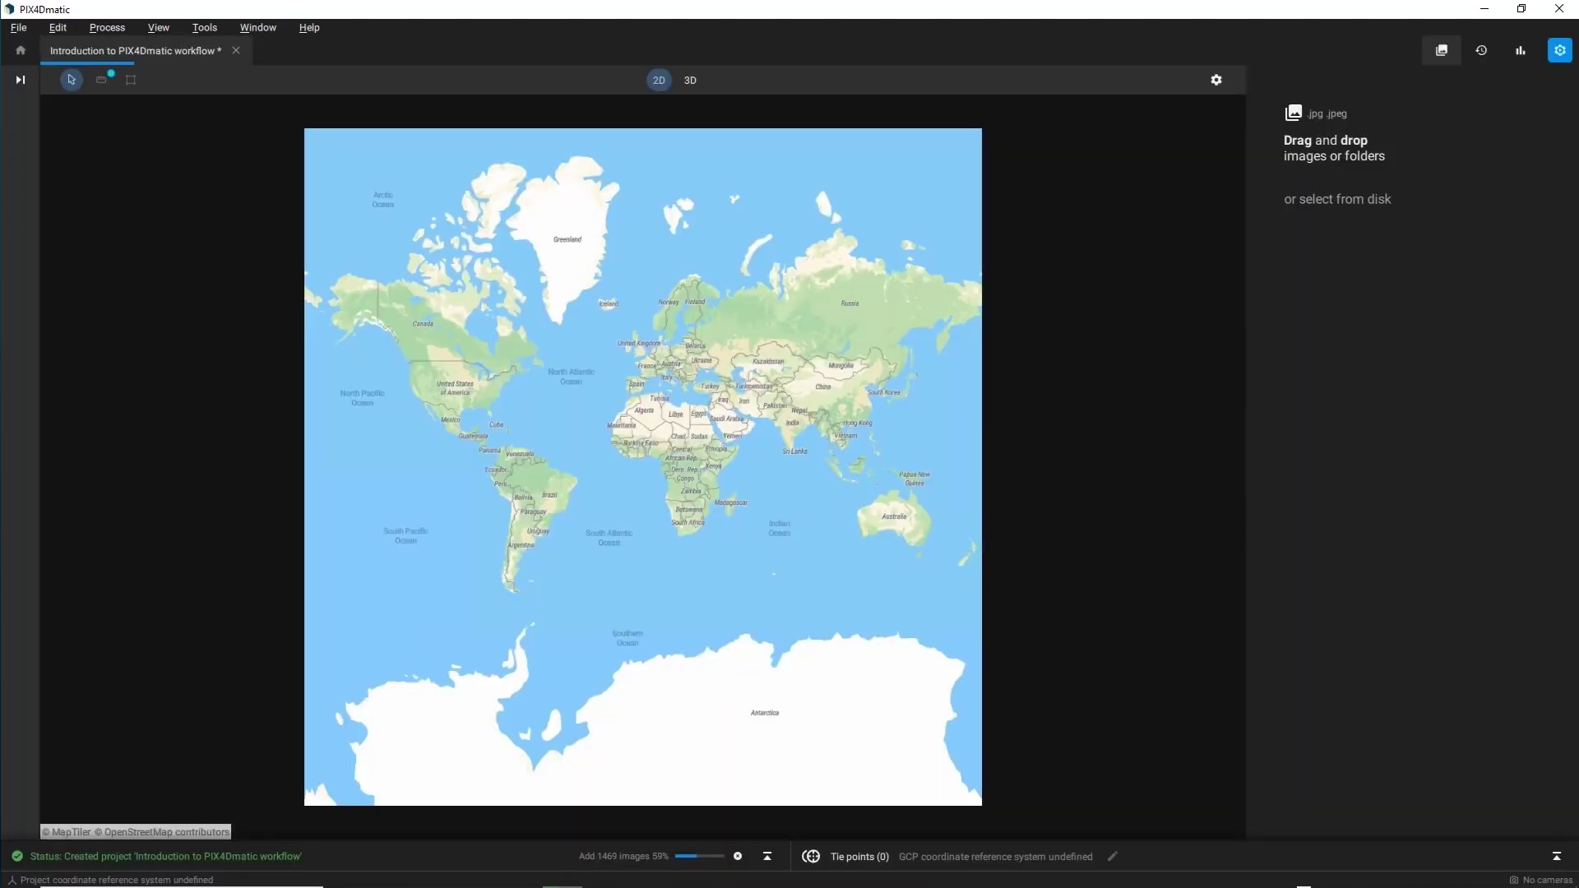
# - Import the GCP file using WGS 84 - EPSG:4326 horizontally and ellipsoidal height over WGS 84 vertically
pyautogui.moveTo(1578, 337); pyautogui.dragTo(749, 388)
pyautogui.click(723, 413)
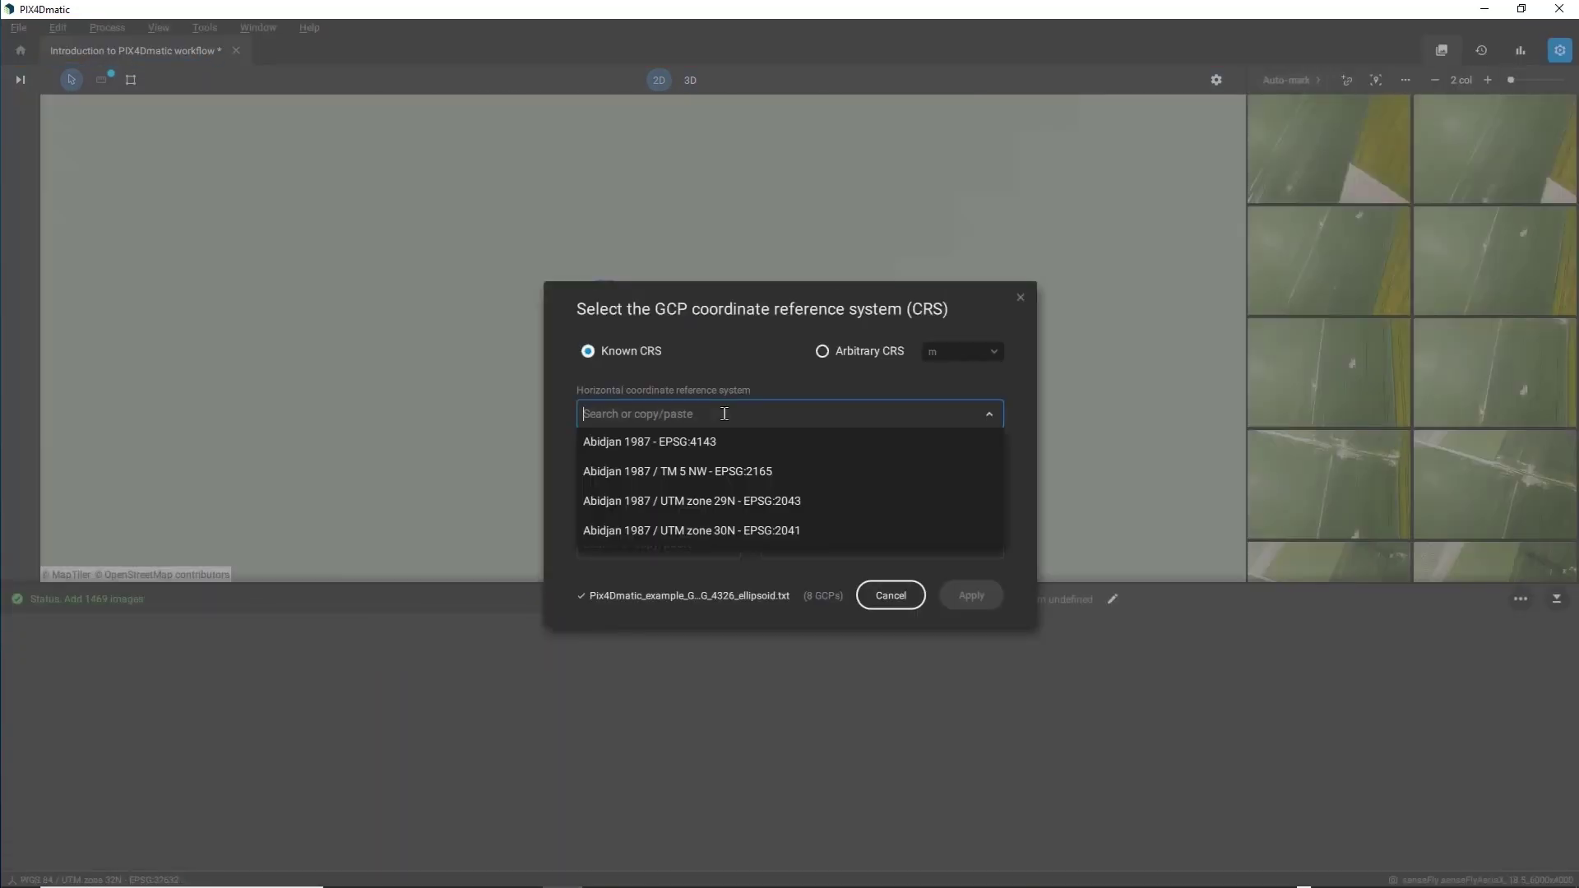
pyautogui.write('4326')
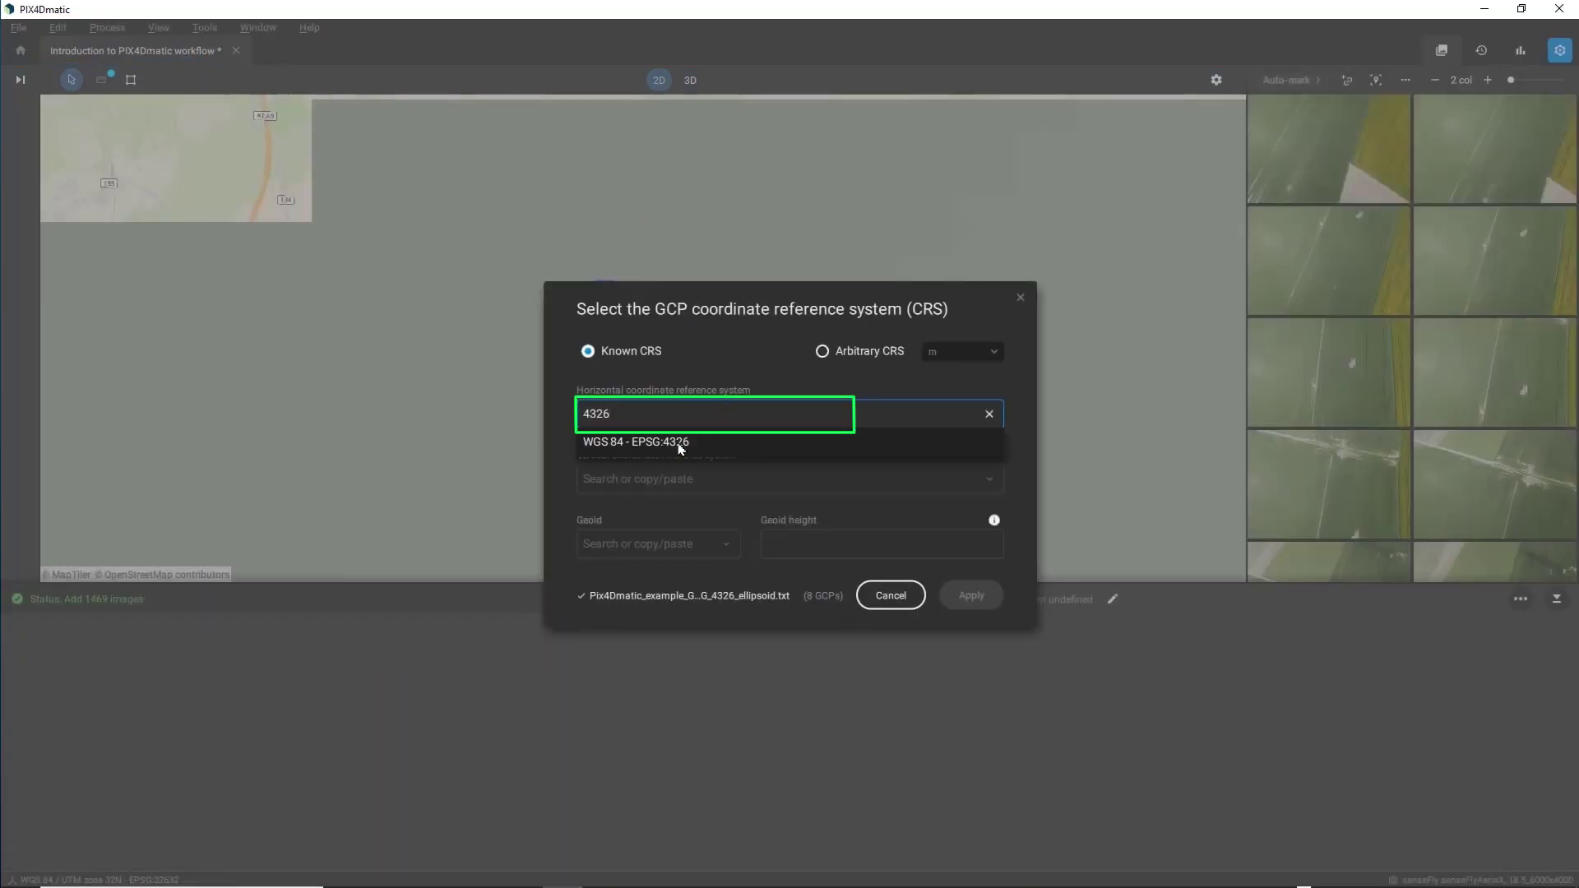
pyautogui.click(674, 448)
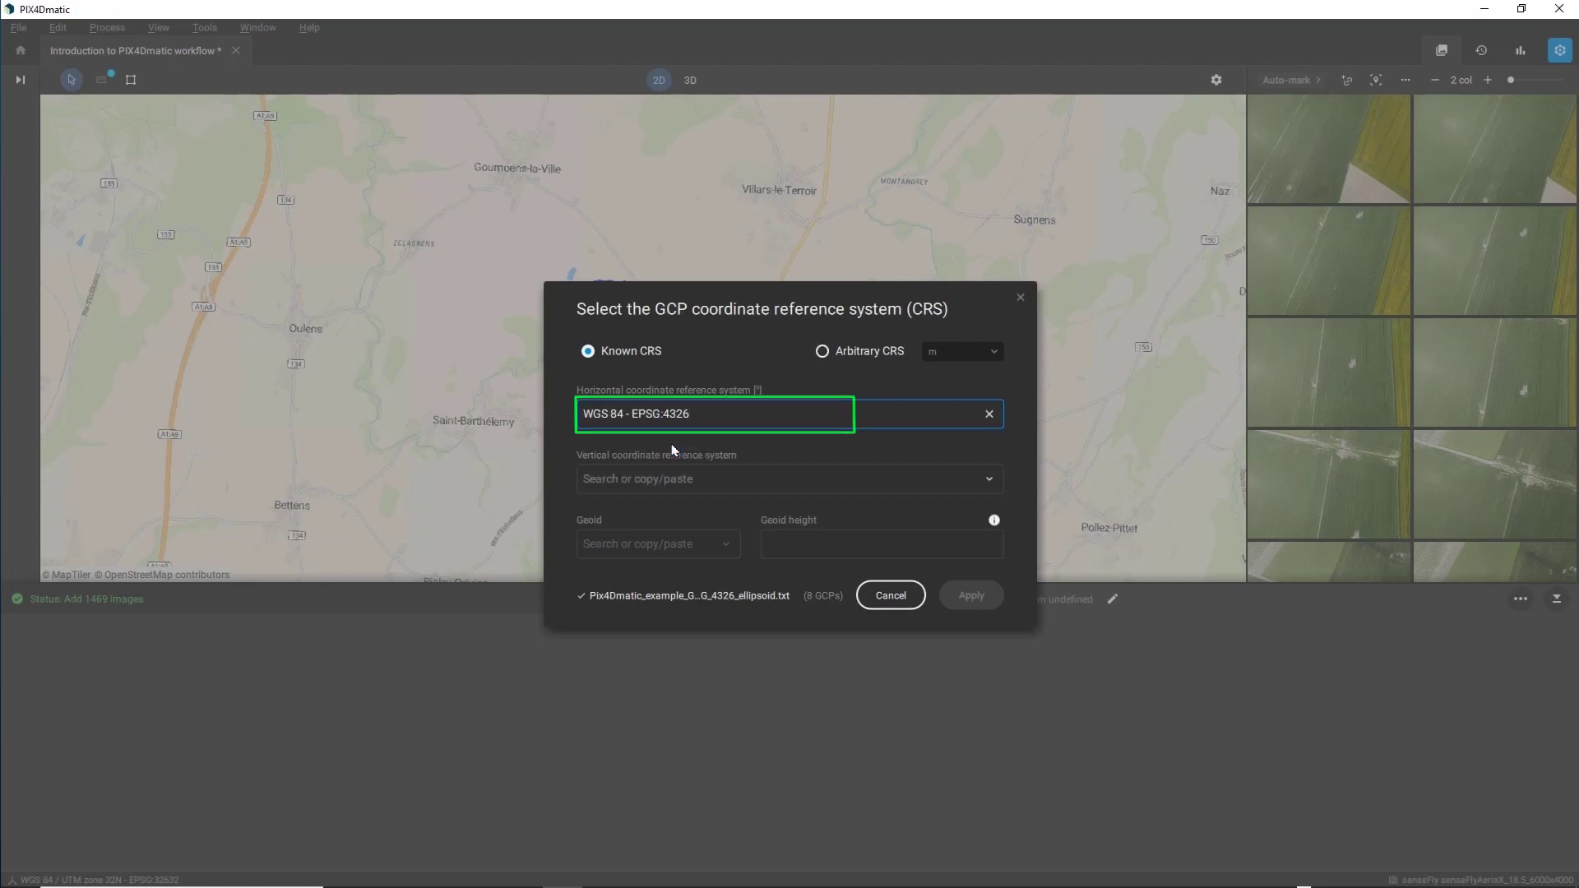
pyautogui.click(666, 477)
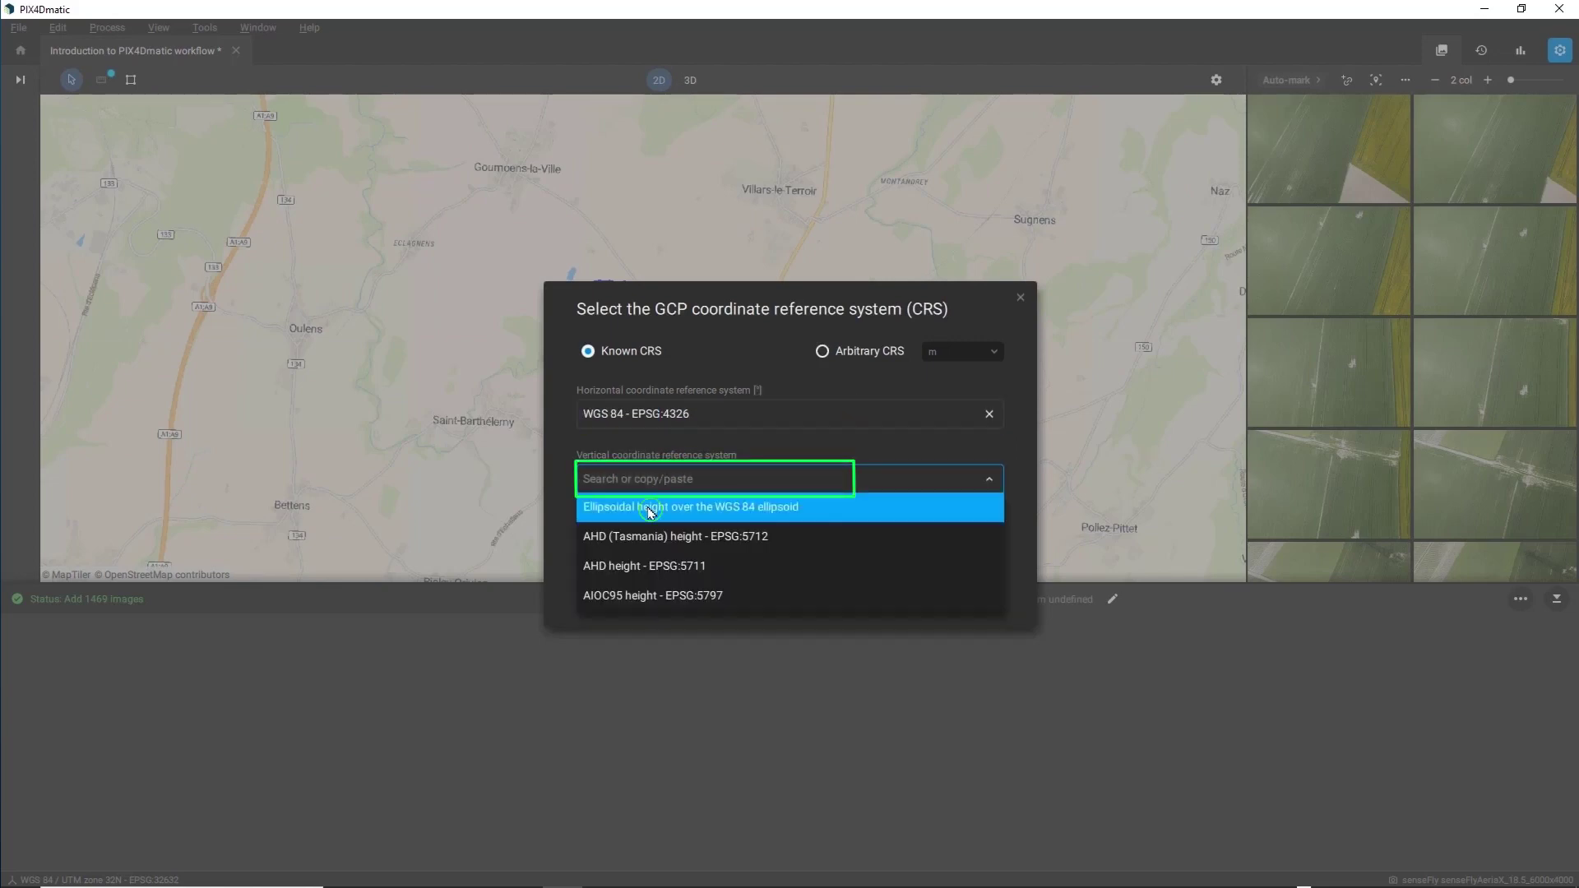
pyautogui.click(648, 507)
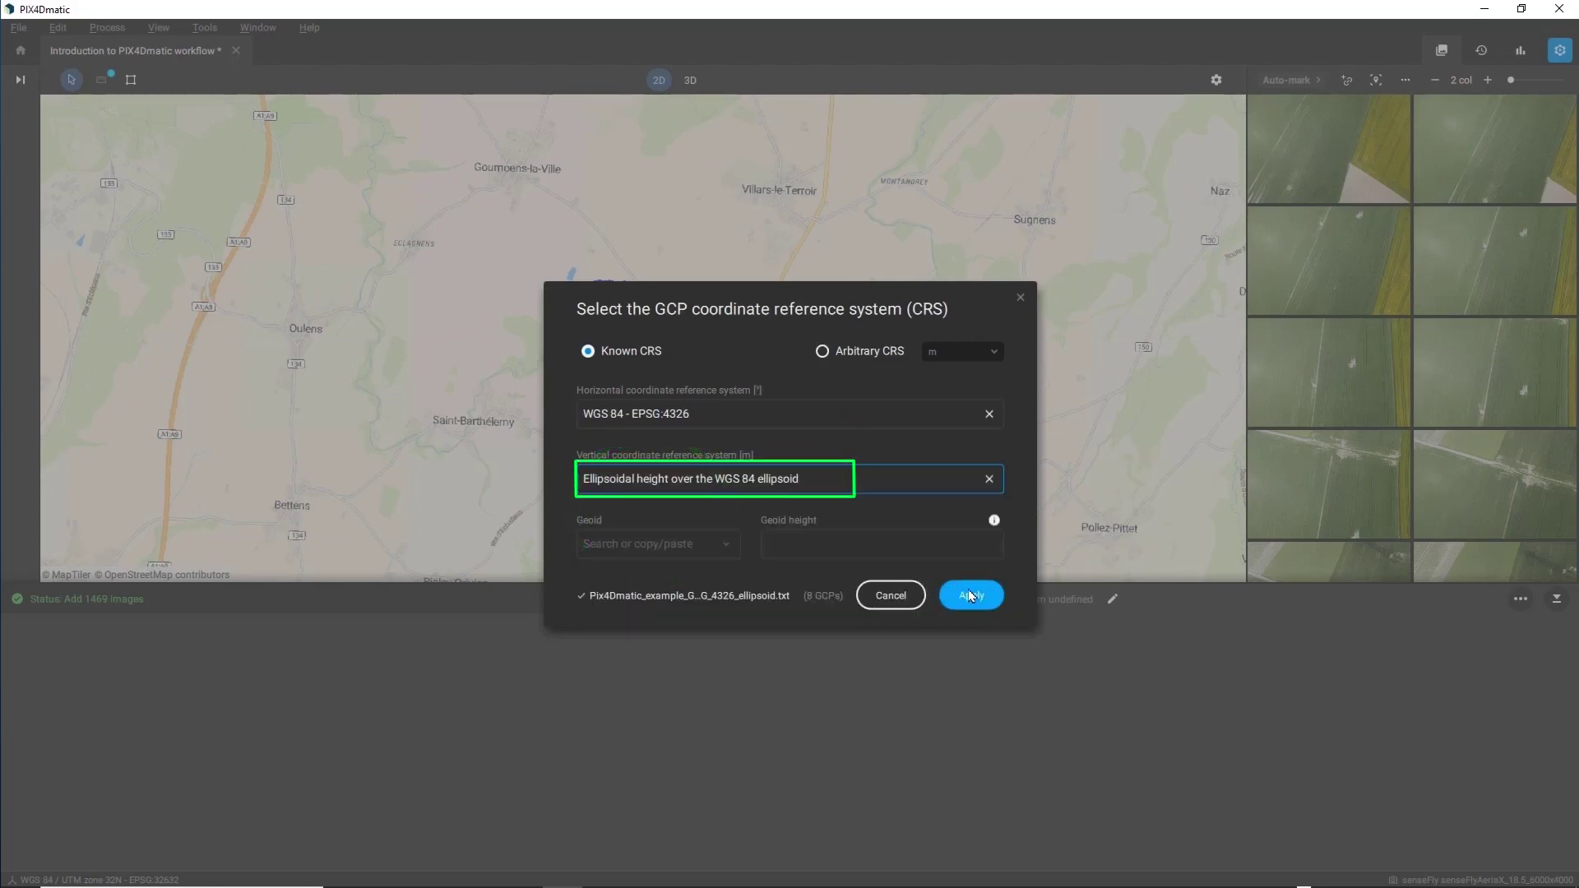
pyautogui.click(973, 596)
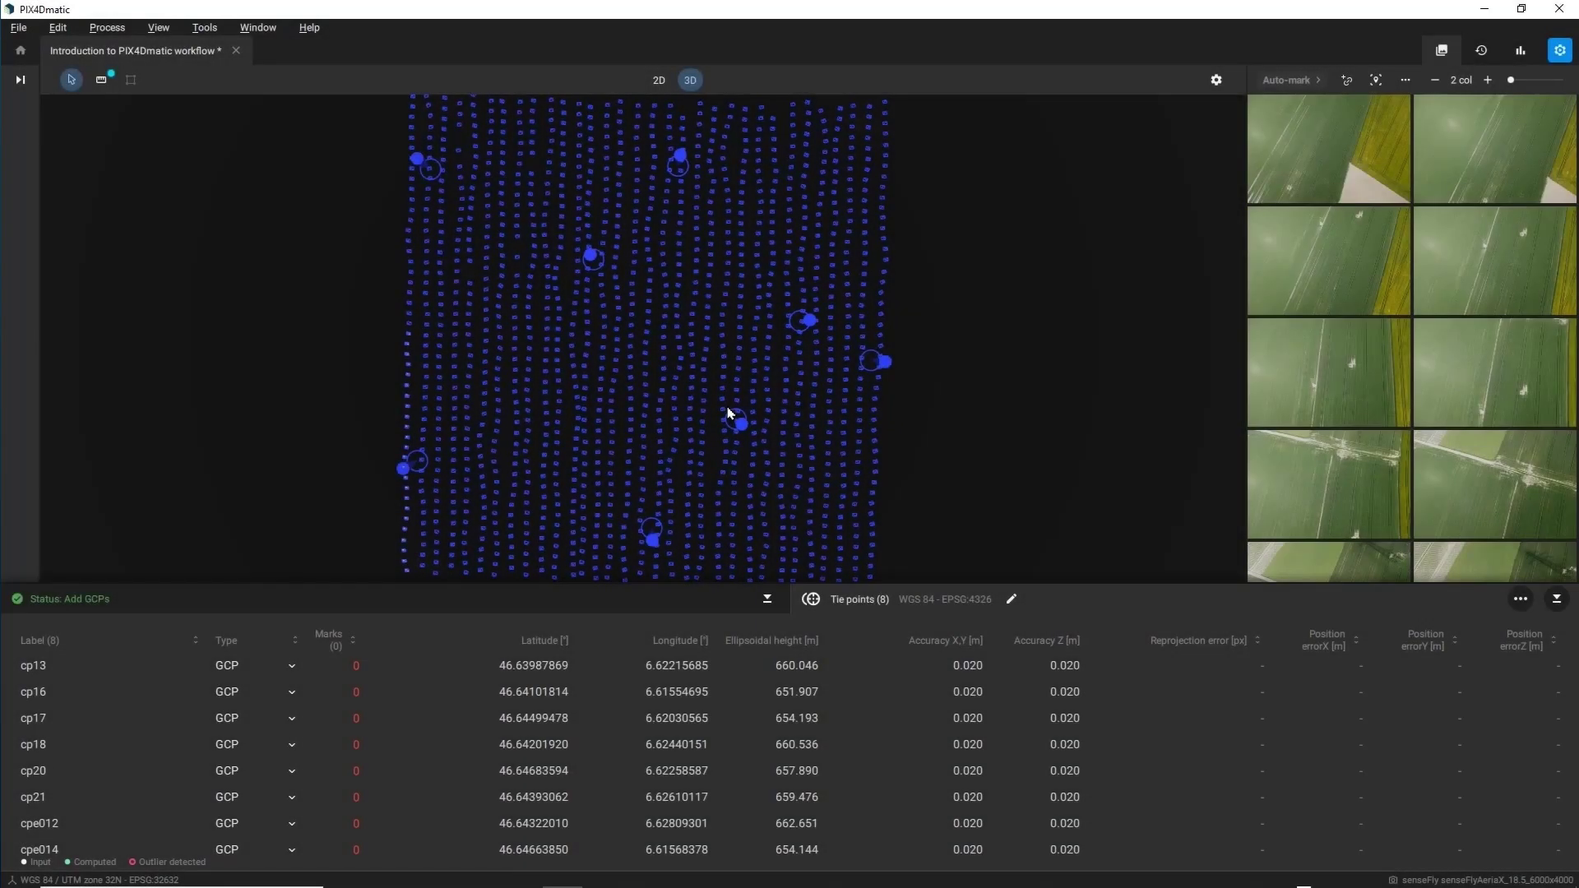
# - Mark GCP cp13's target centre in four zoomed-in drone images
pyautogui.moveTo(730, 413)
pyautogui.mouseDown()
pyautogui.moveTo(762, 310)
pyautogui.moveTo(633, 251)
pyautogui.moveTo(792, 219)
pyautogui.moveTo(821, 247)
pyautogui.moveTo(800, 308)
pyautogui.moveTo(737, 349)
pyautogui.moveTo(634, 356)
pyautogui.moveTo(730, 402)
pyautogui.mouseUp()
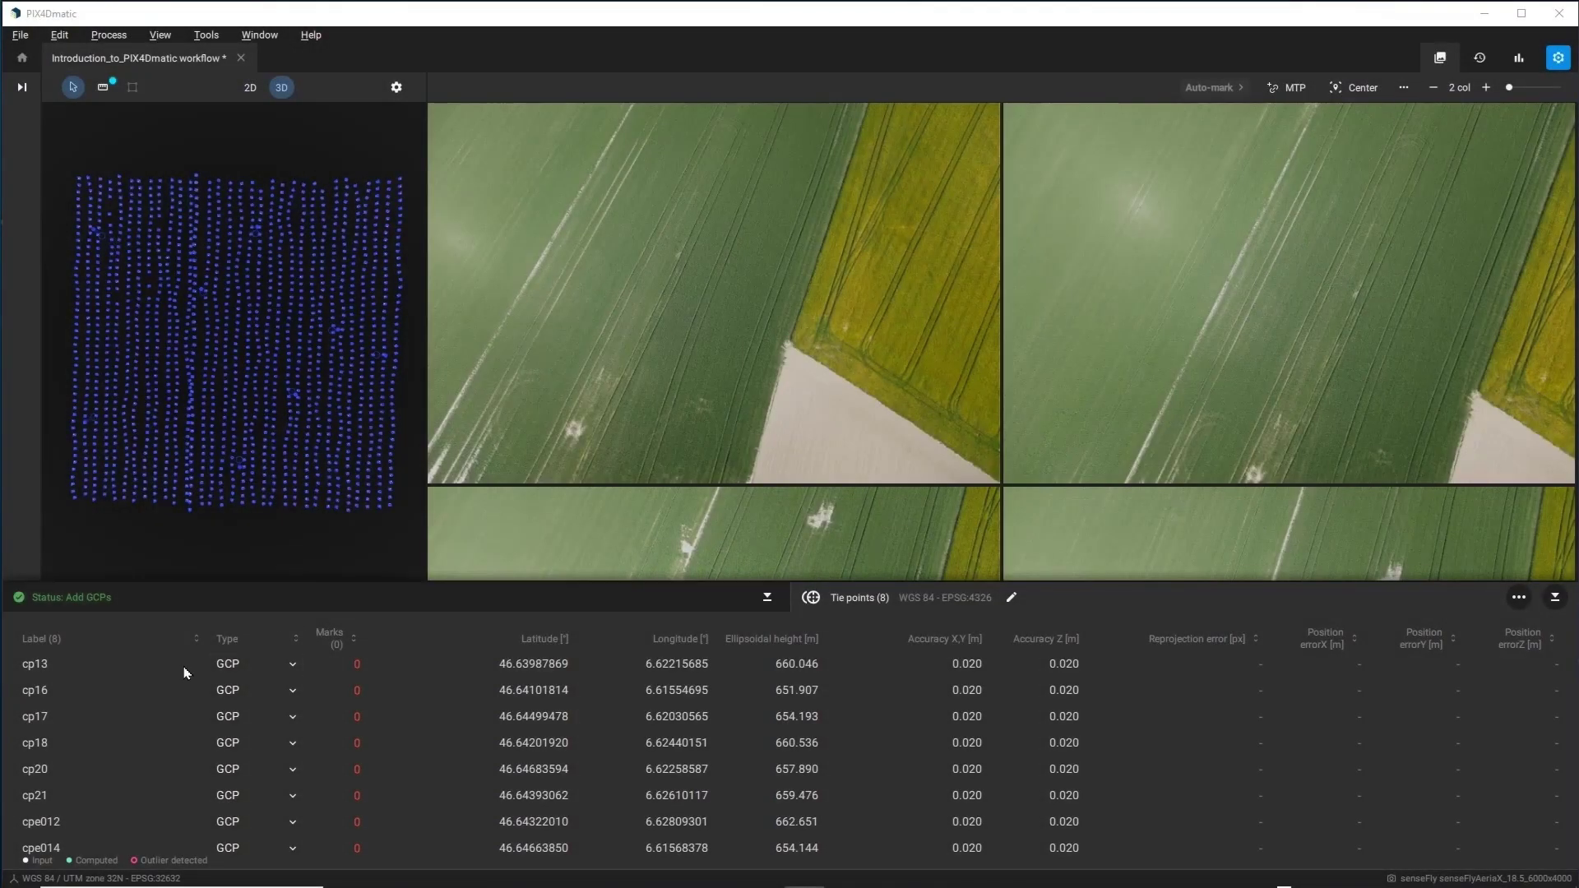
pyautogui.click(167, 674)
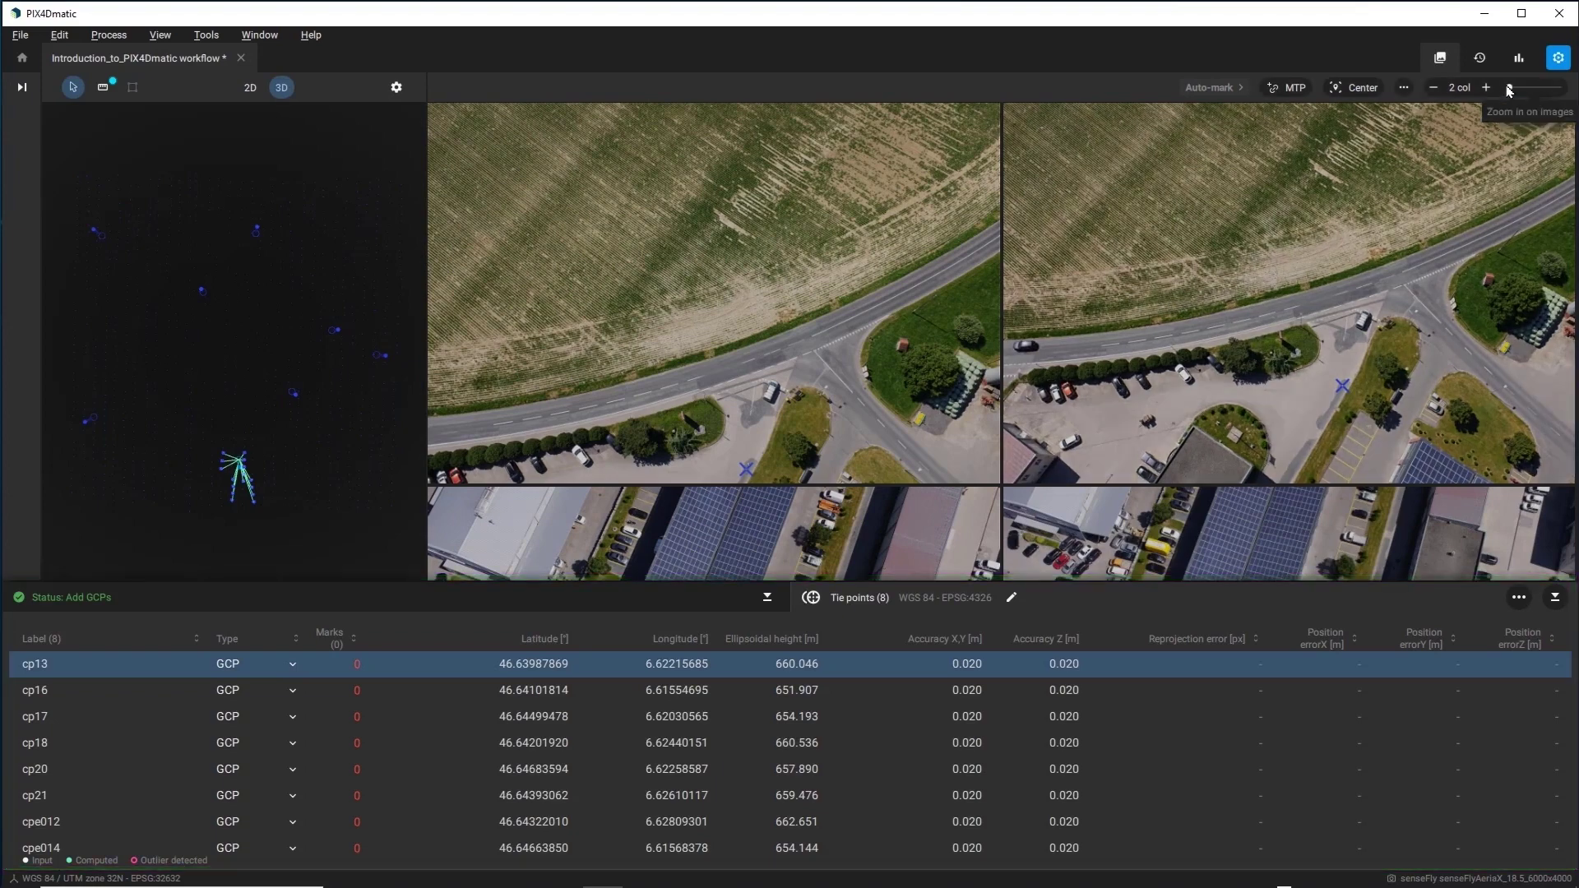
pyautogui.click(1511, 89)
pyautogui.moveTo(1510, 89); pyautogui.dragTo(1536, 89)
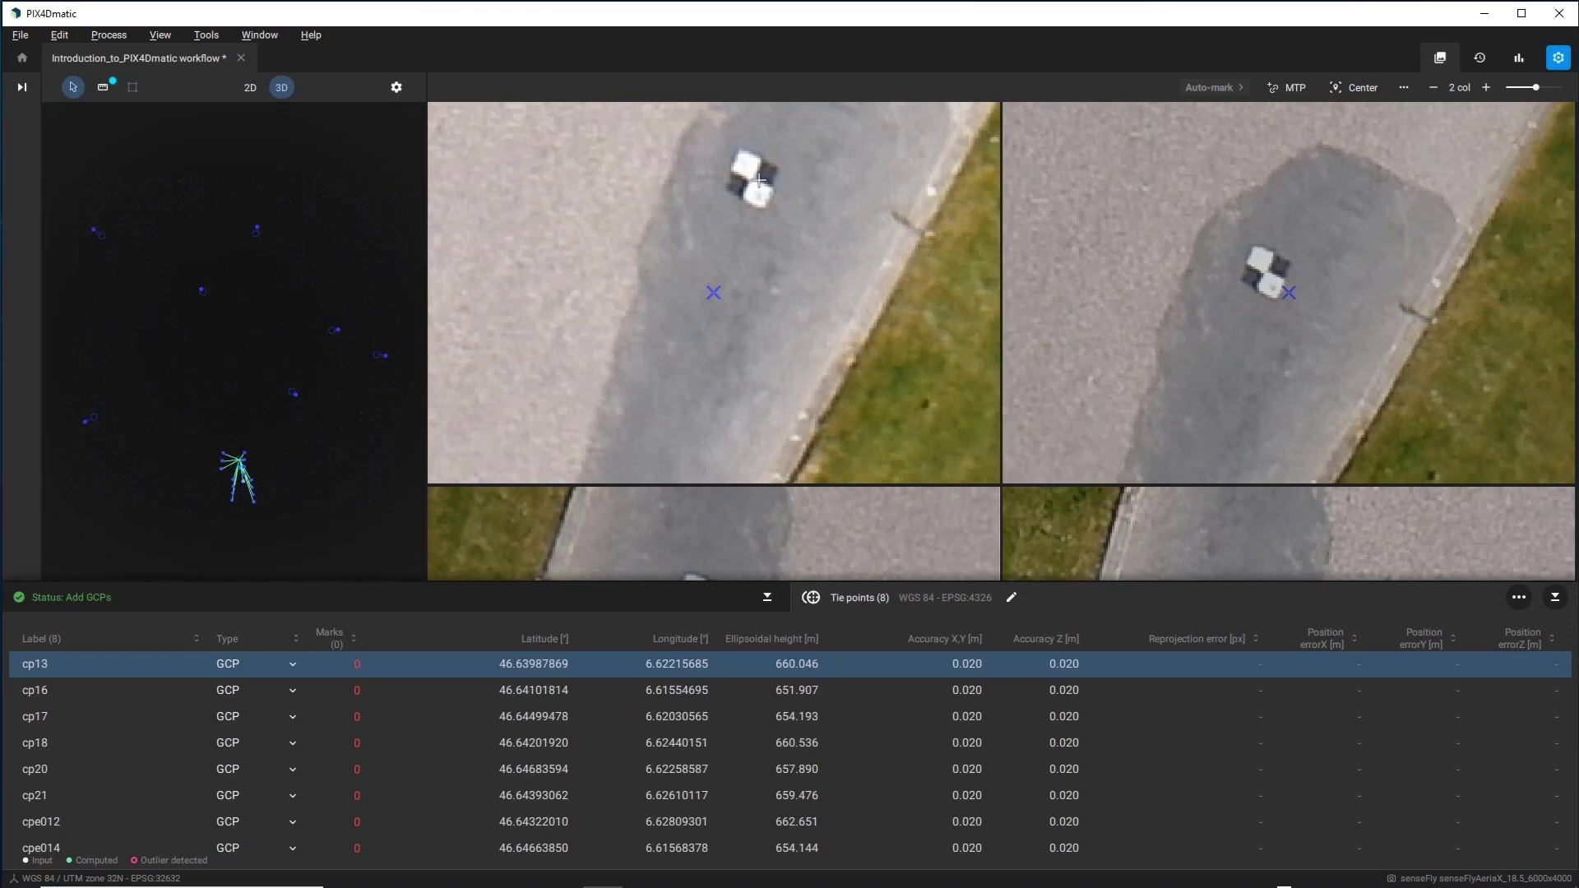
pyautogui.click(751, 175)
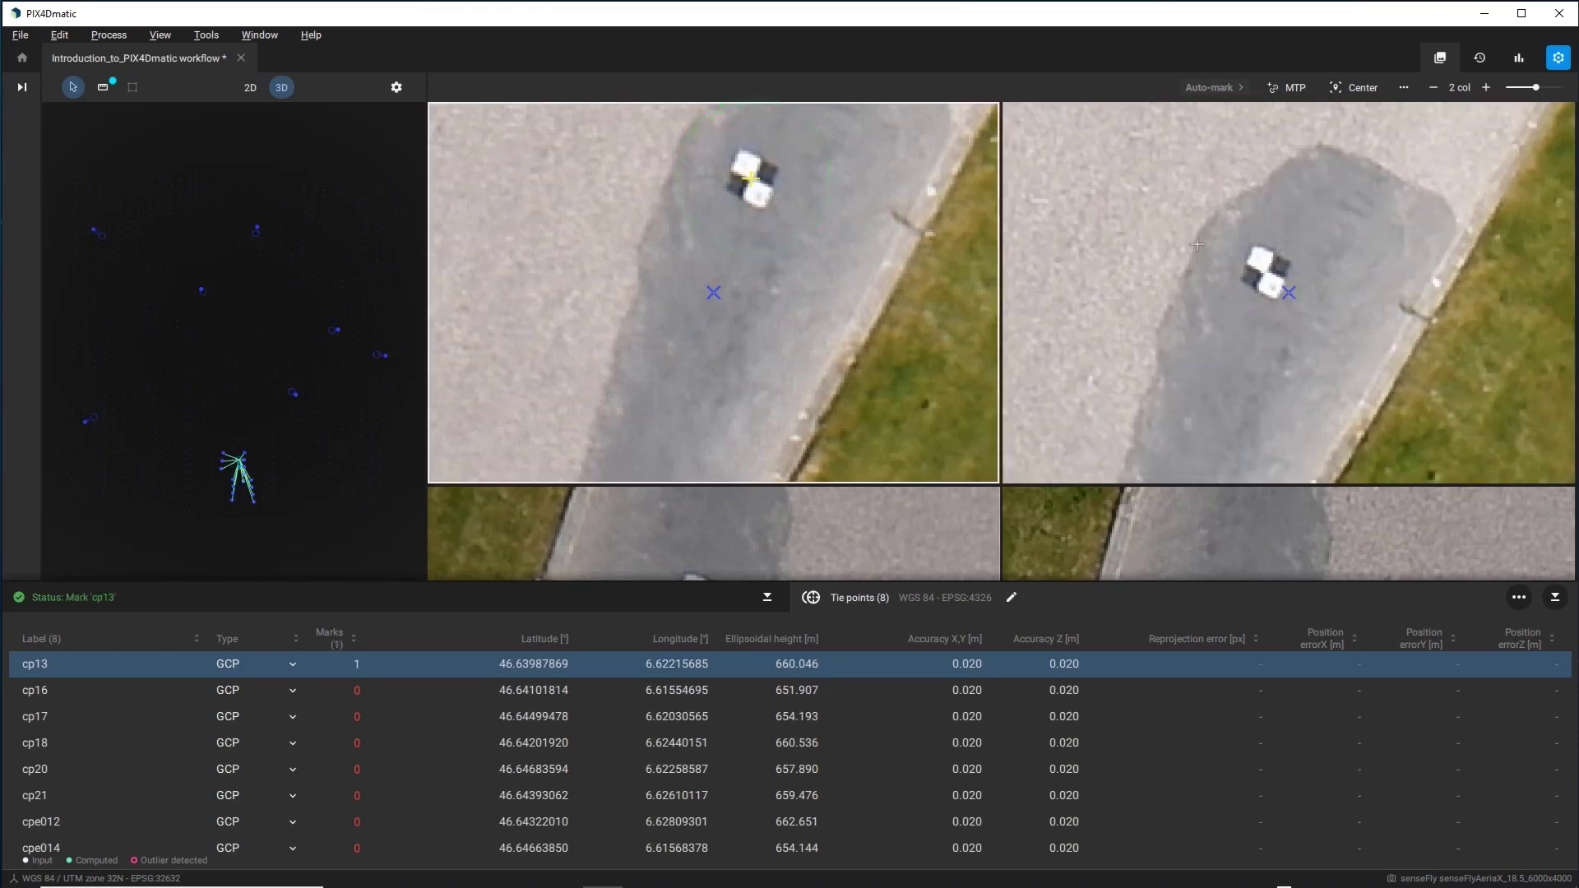
pyautogui.click(1260, 272)
pyautogui.scroll(-3, 1258, 329)
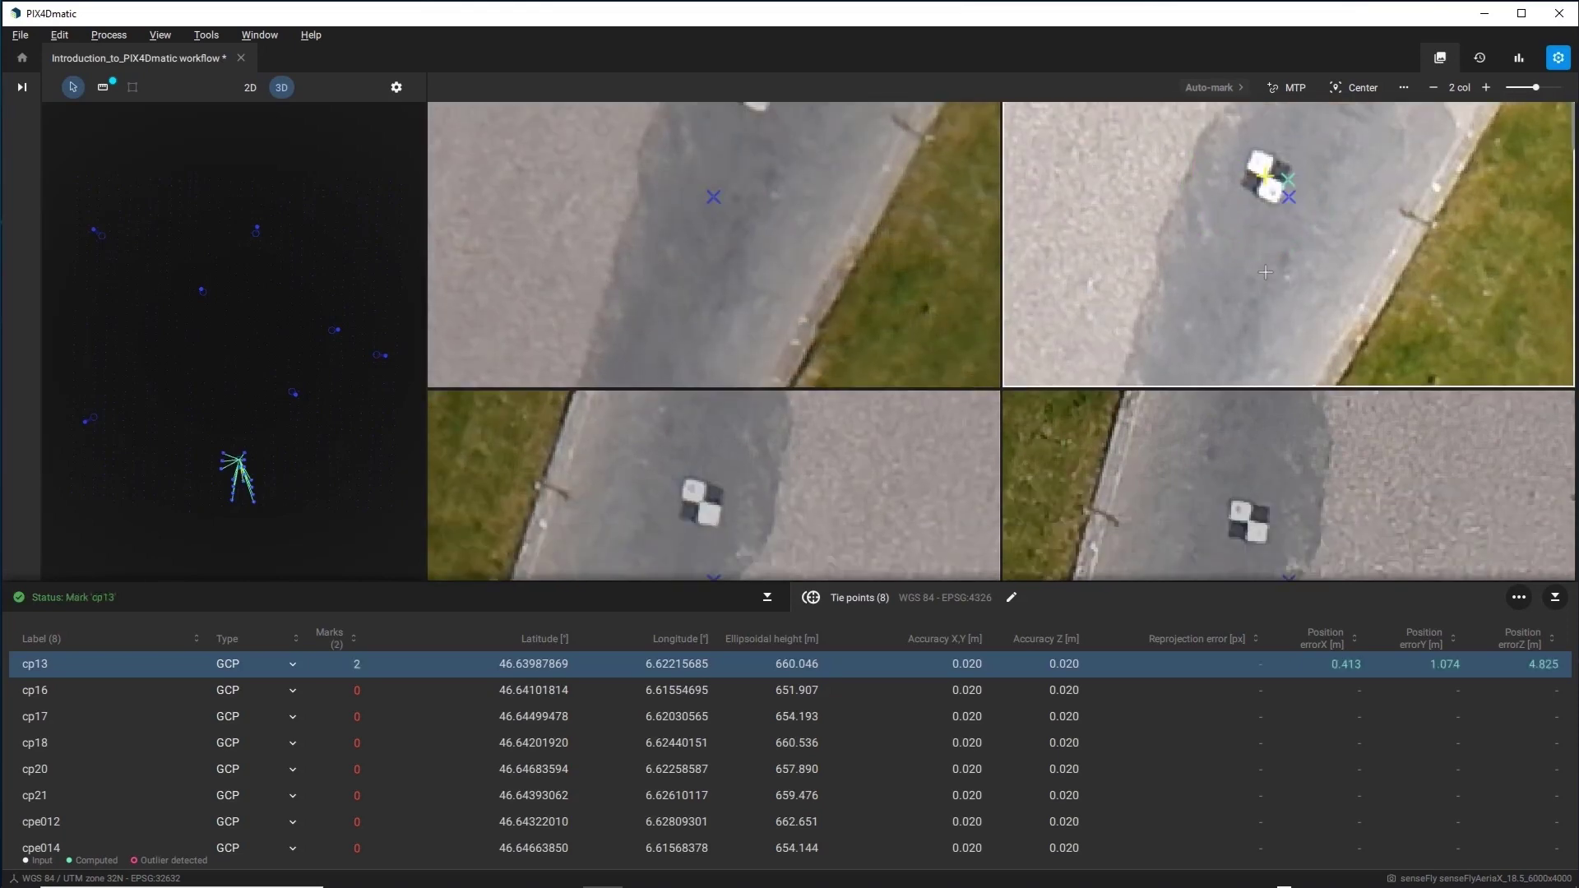
pyautogui.click(1247, 376)
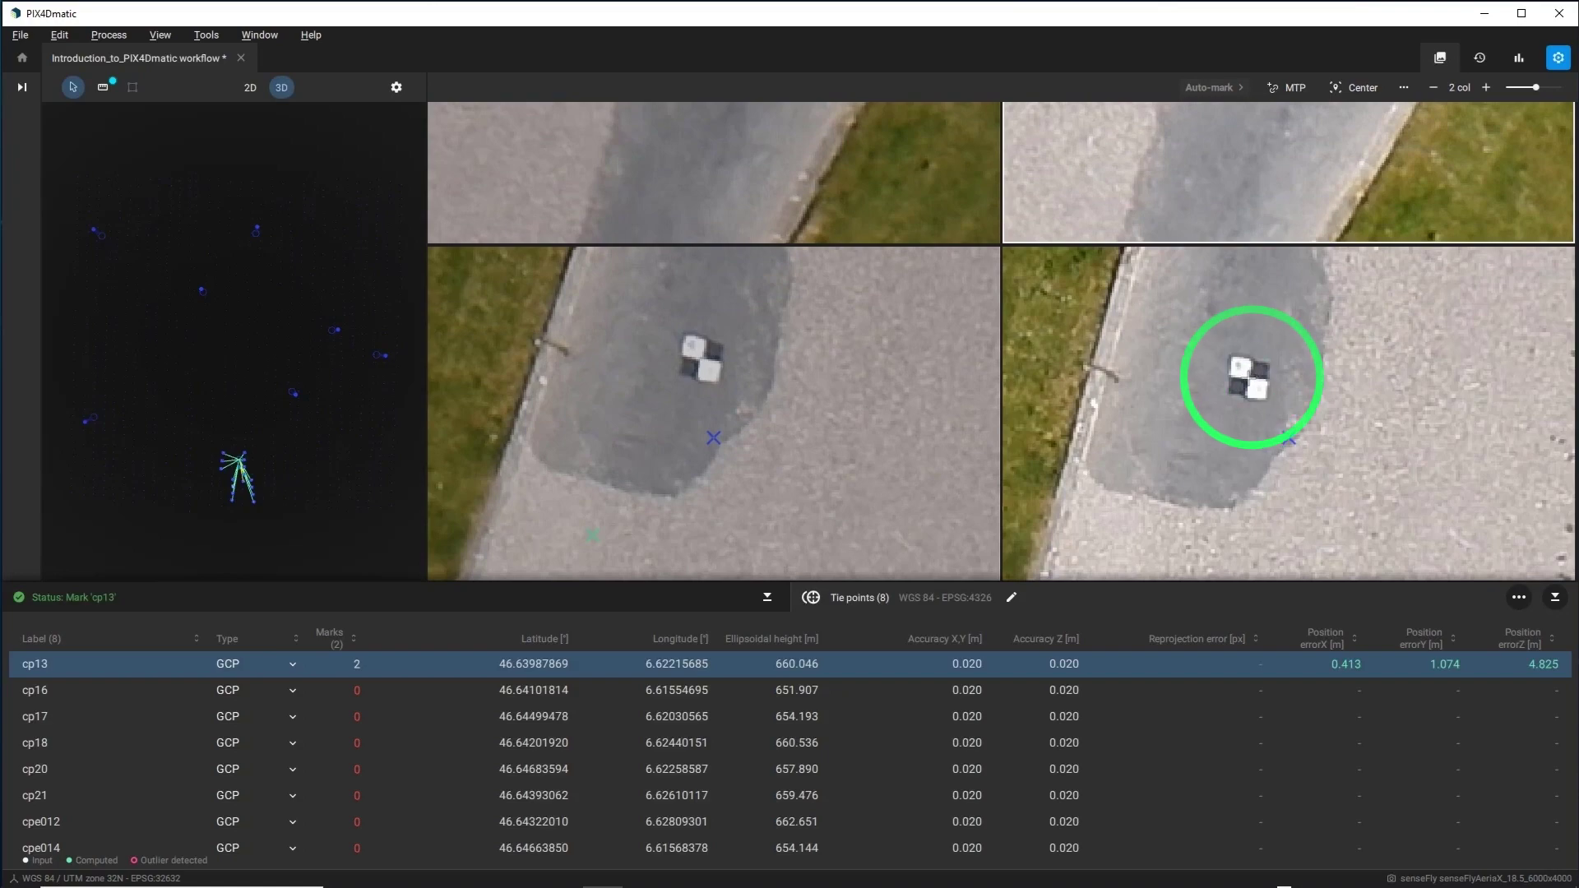
pyautogui.moveTo(700, 362); pyautogui.dragTo(730, 409)
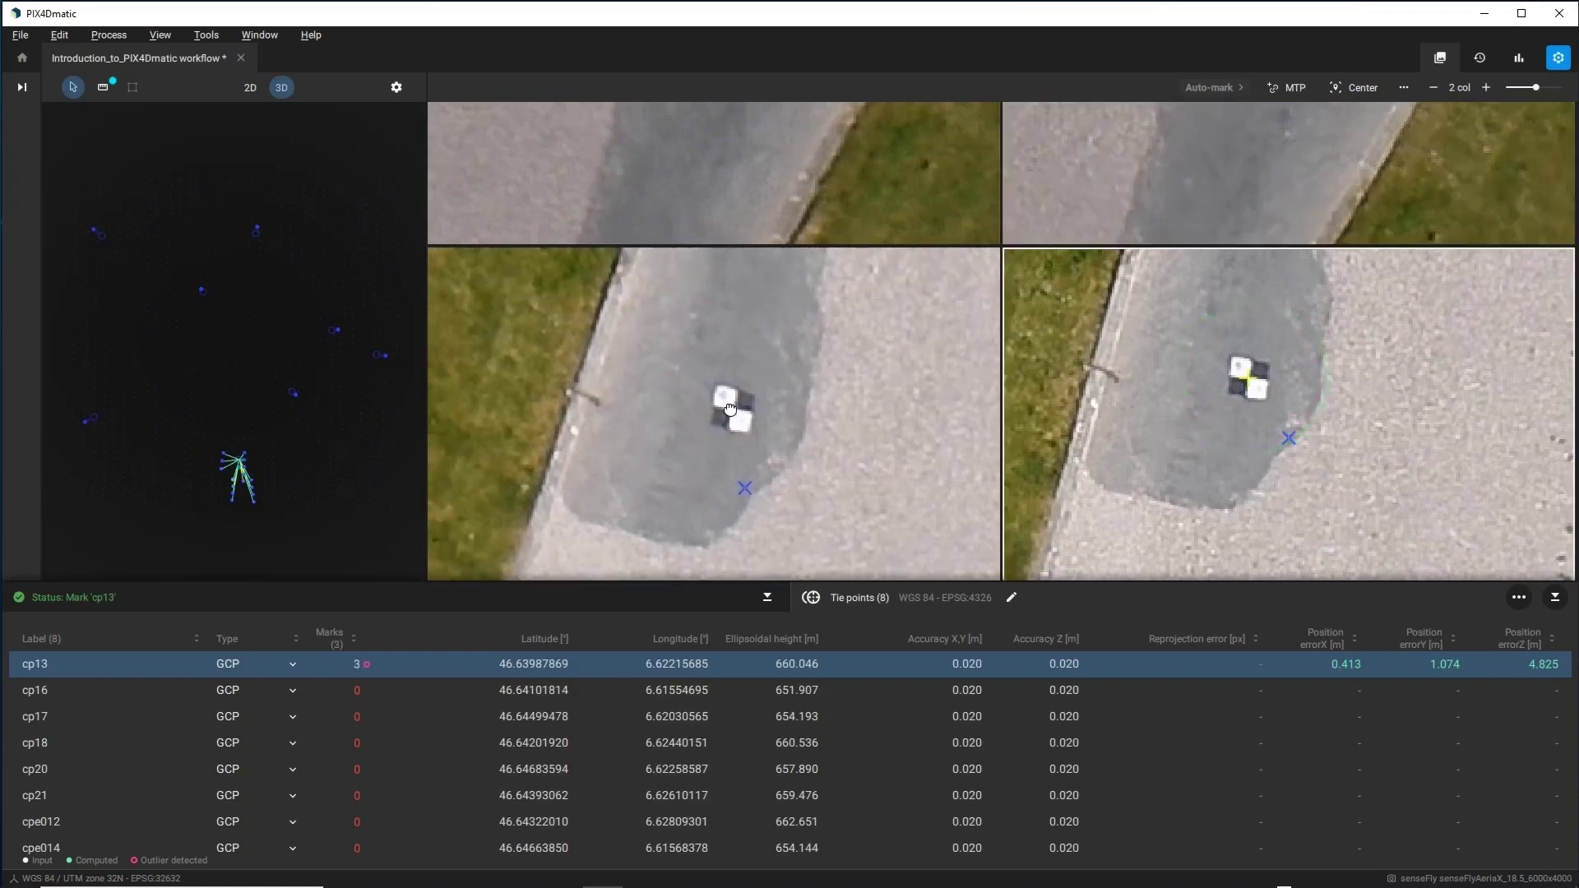
pyautogui.click(729, 408)
# - Mark cpe014's target in the lower-left and lower-right images, then collapse the GCP table
pyautogui.scroll(-3, 699, 403)
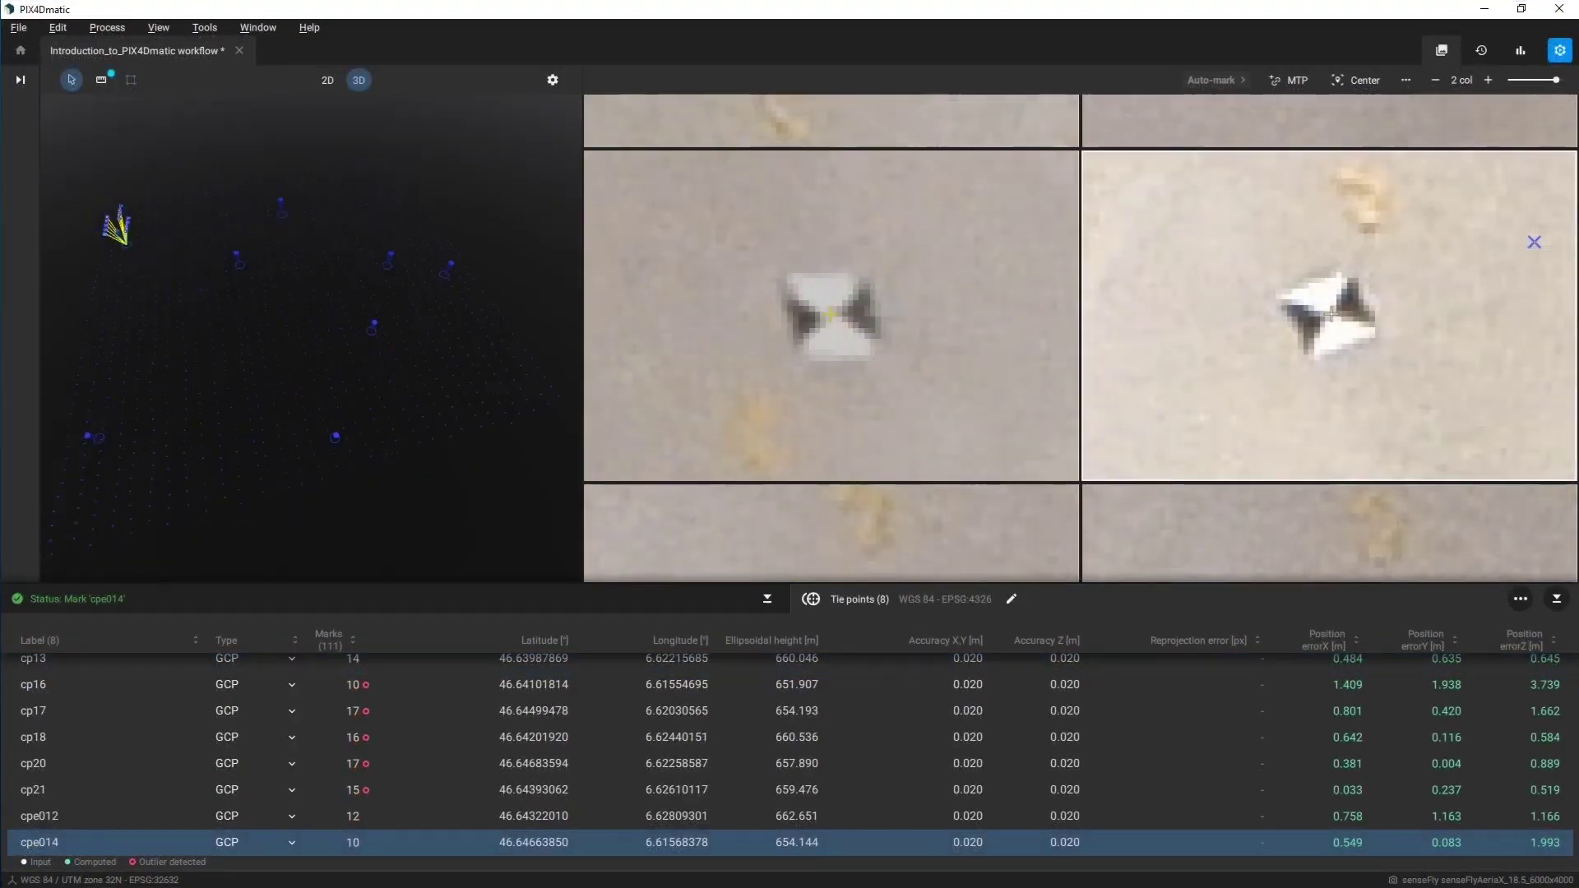
pyautogui.scroll(-2, 1330, 313)
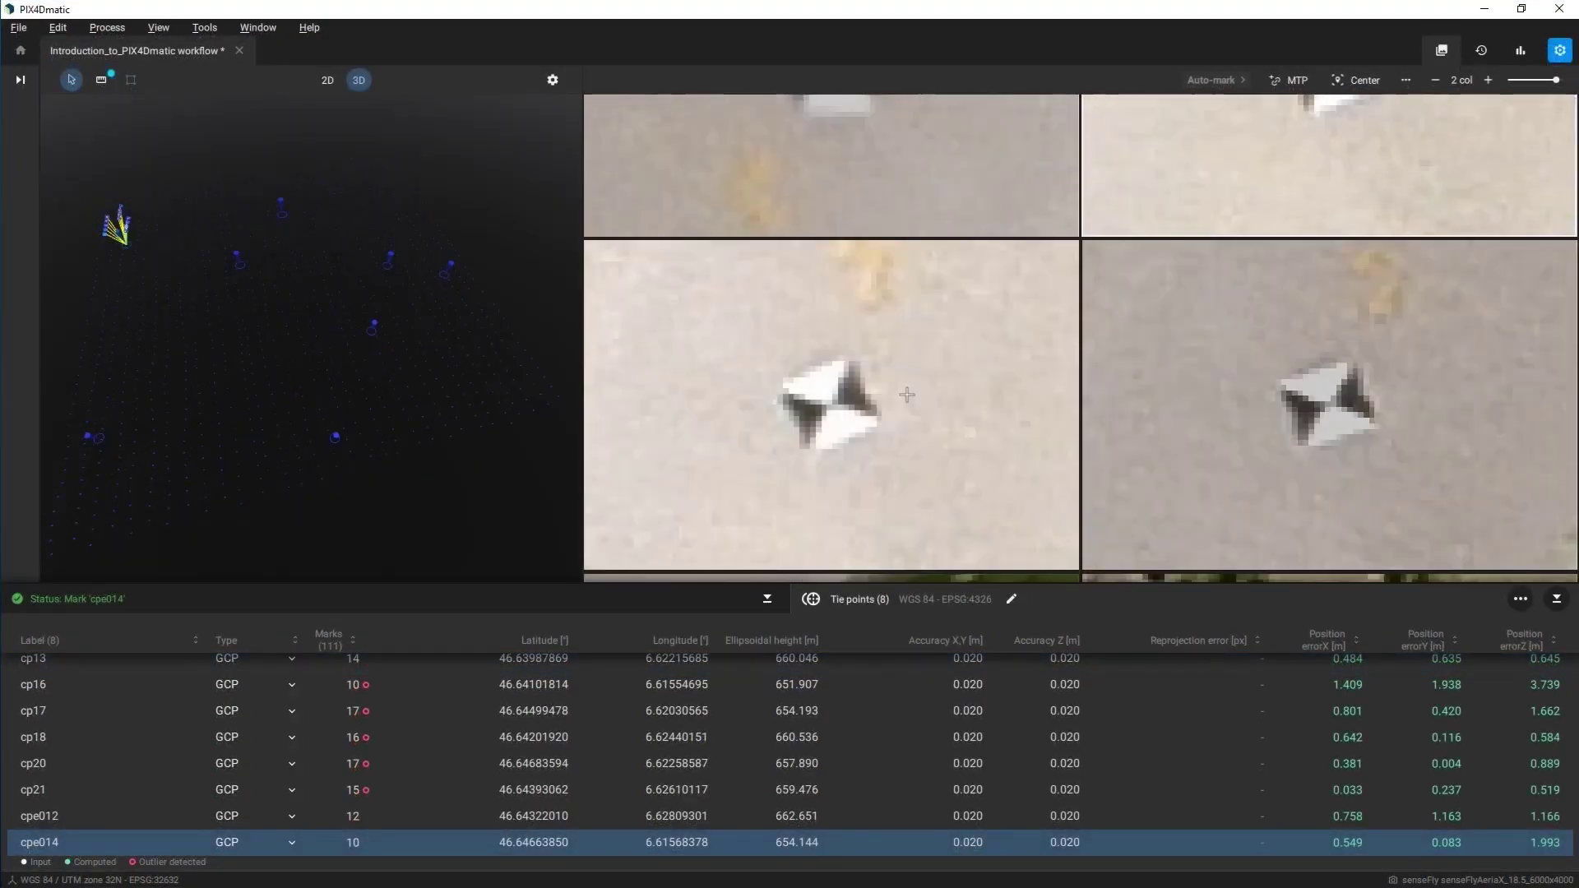
pyautogui.click(832, 405)
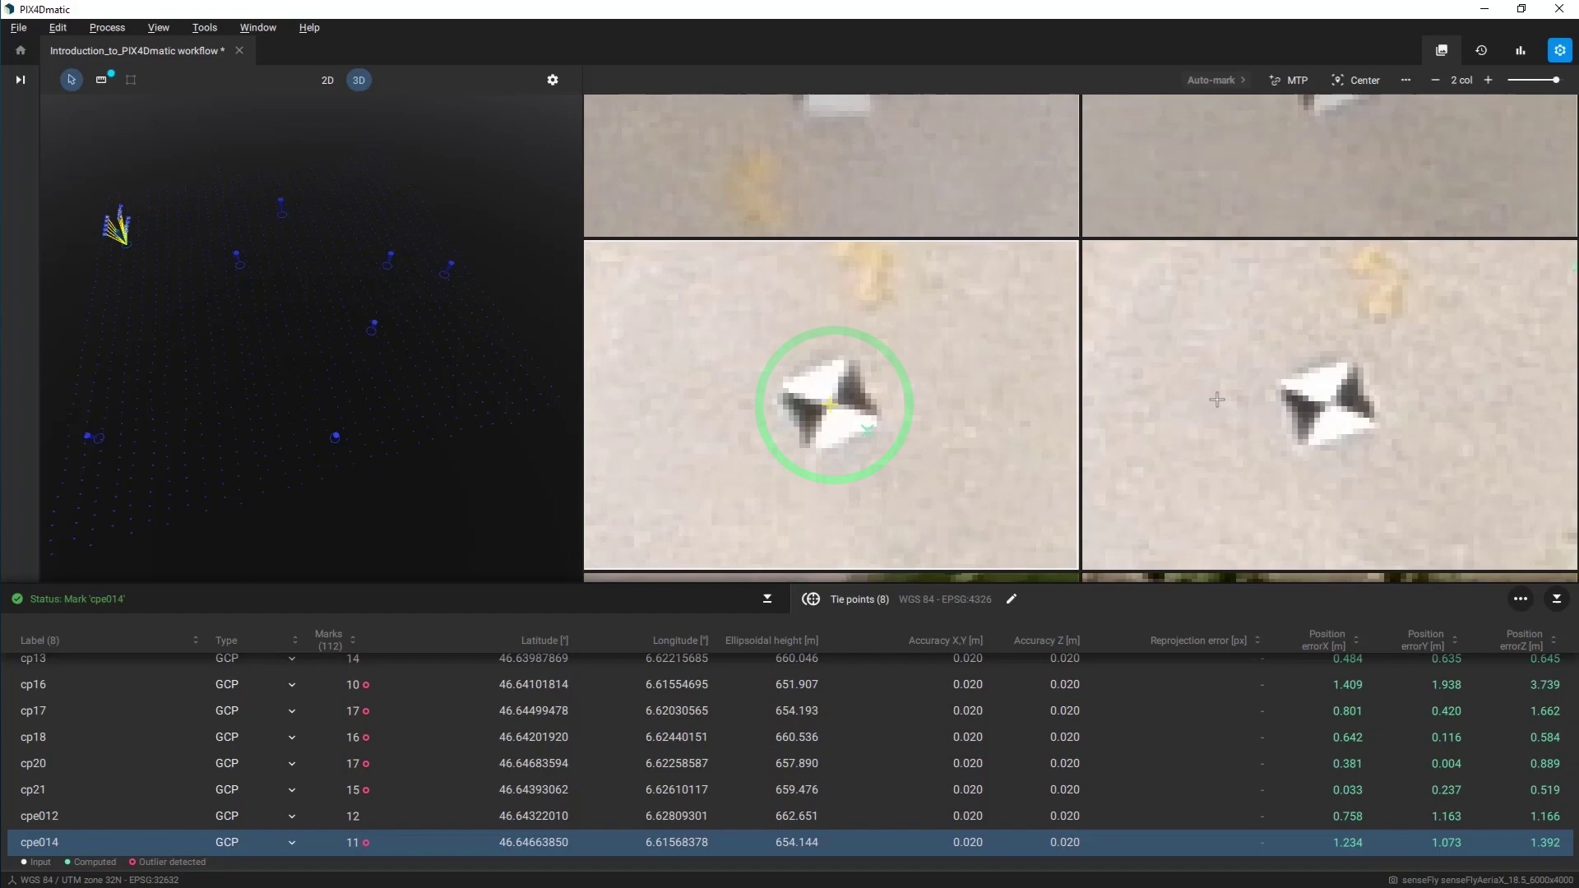
pyautogui.click(1328, 403)
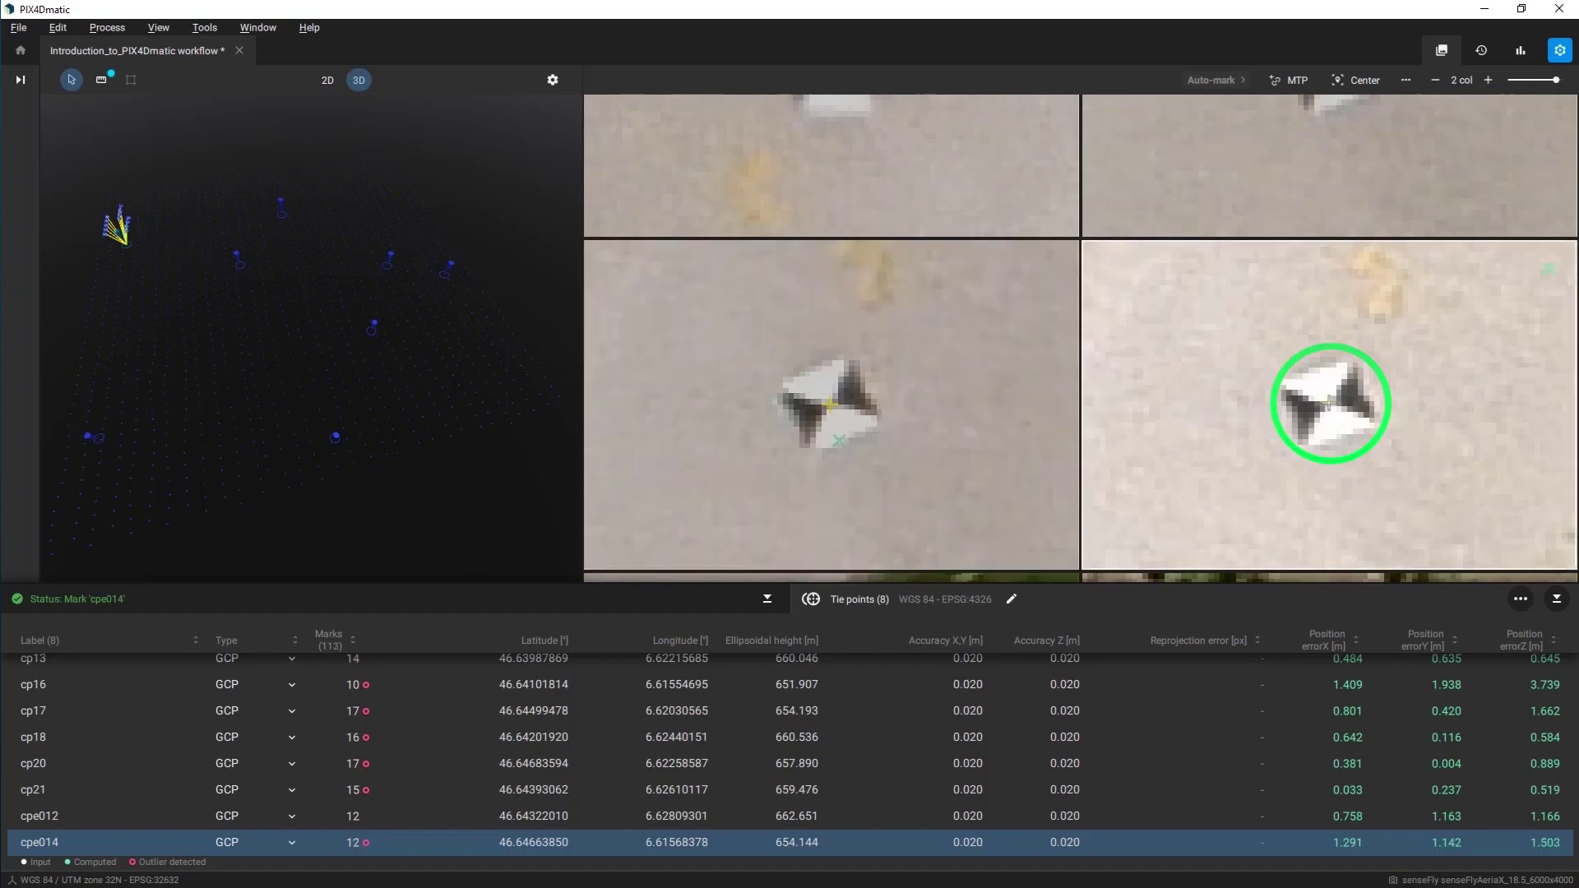
pyautogui.click(1557, 601)
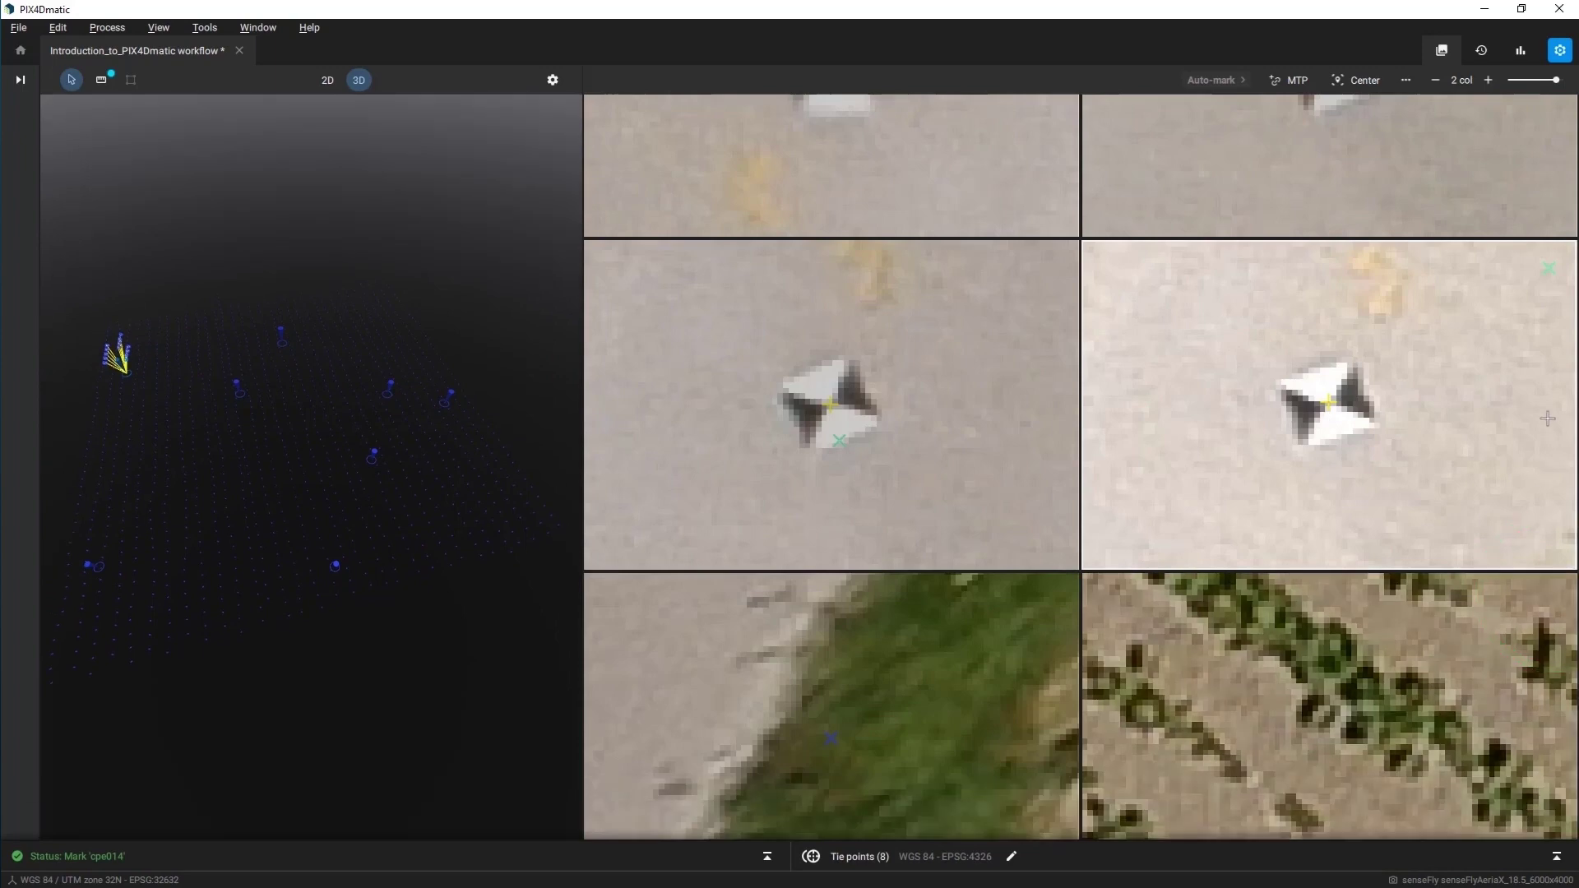
# - Enable Calibrate, Densify, DSM and Orthomosaic in the processing options
pyautogui.click(1559, 51)
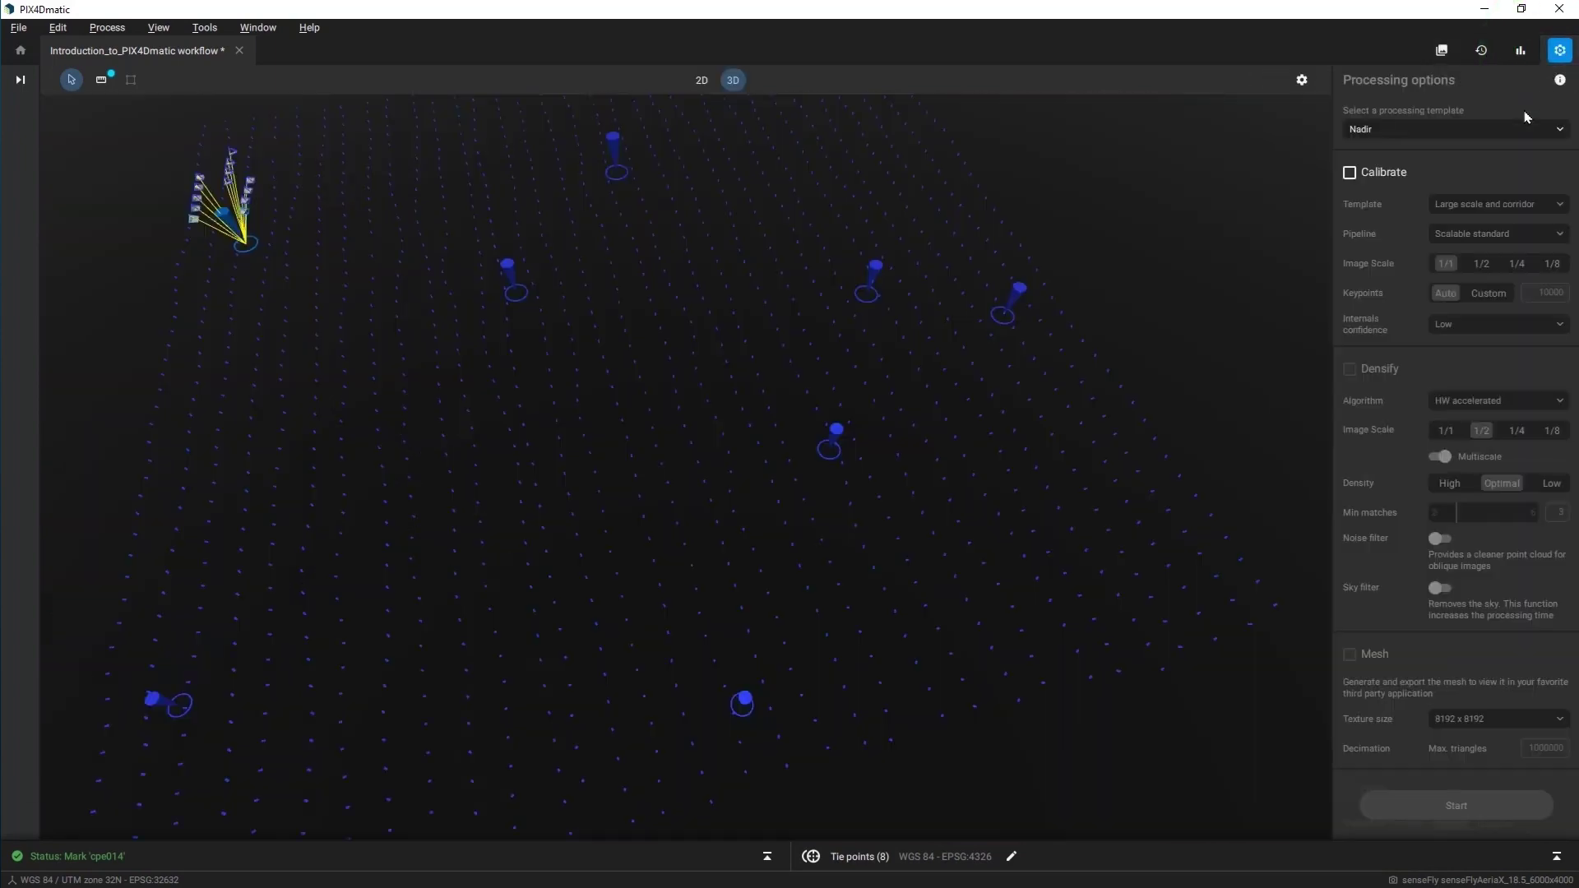
pyautogui.click(1349, 173)
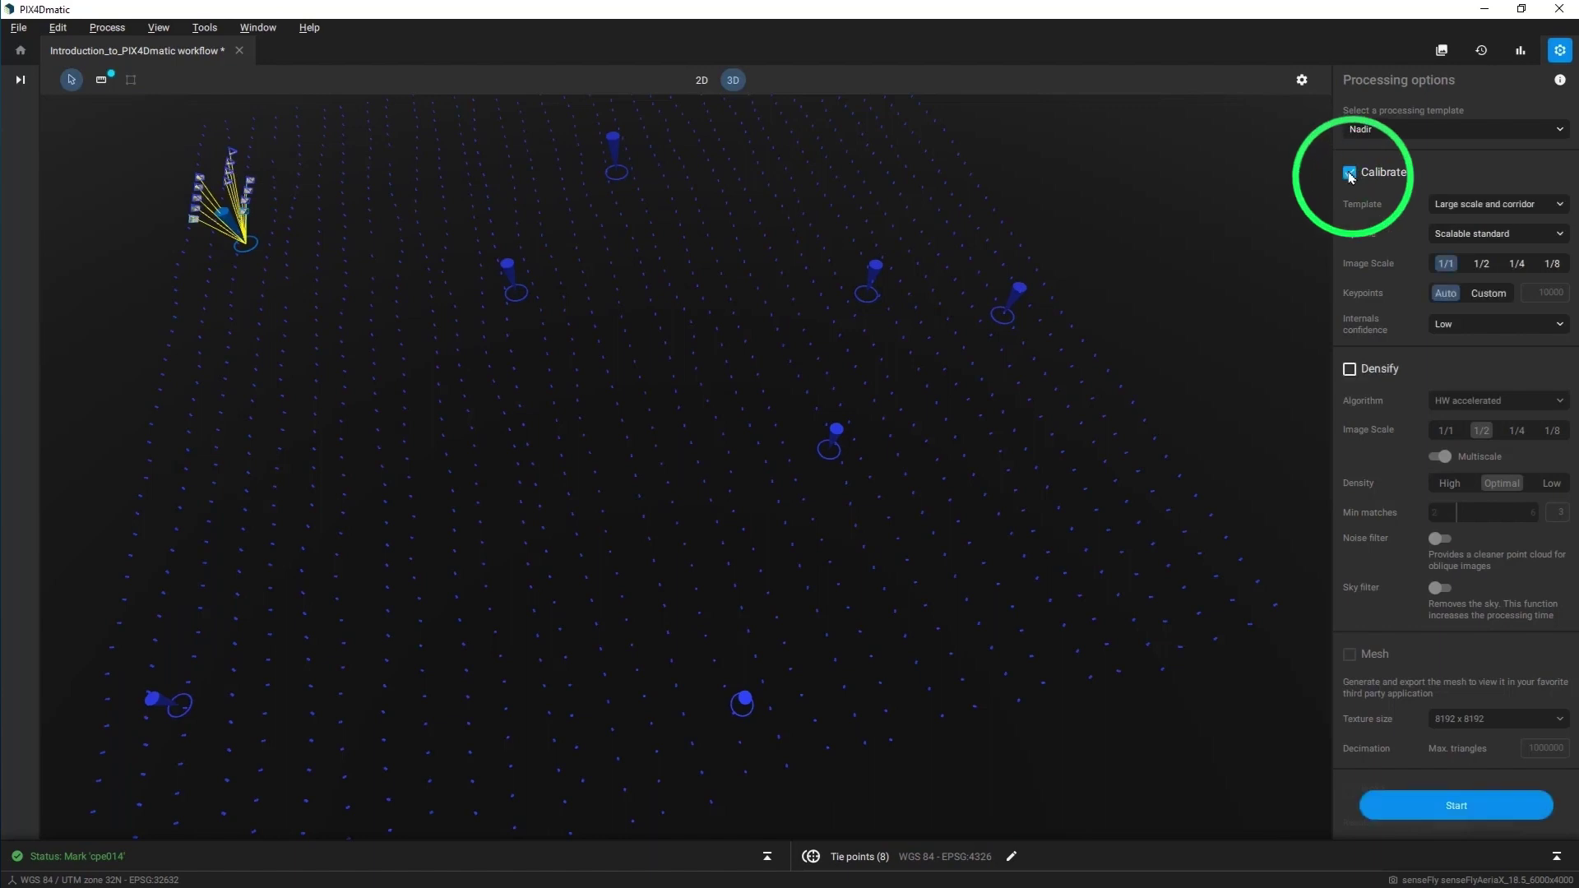
pyautogui.click(1350, 369)
pyautogui.scroll(-6, 1354, 498)
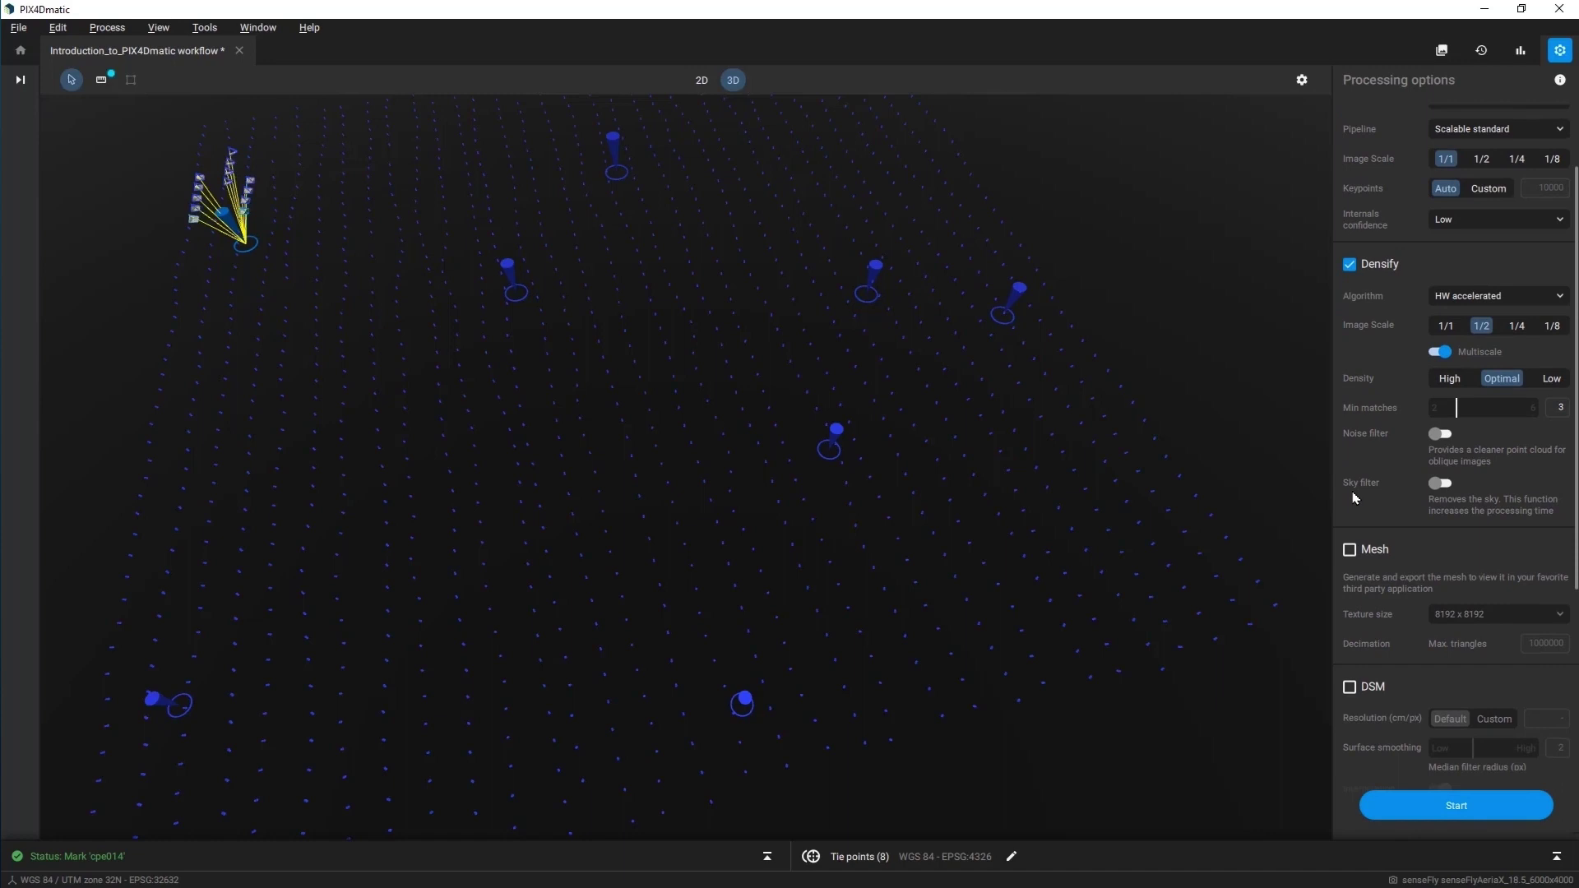
pyautogui.click(1349, 255)
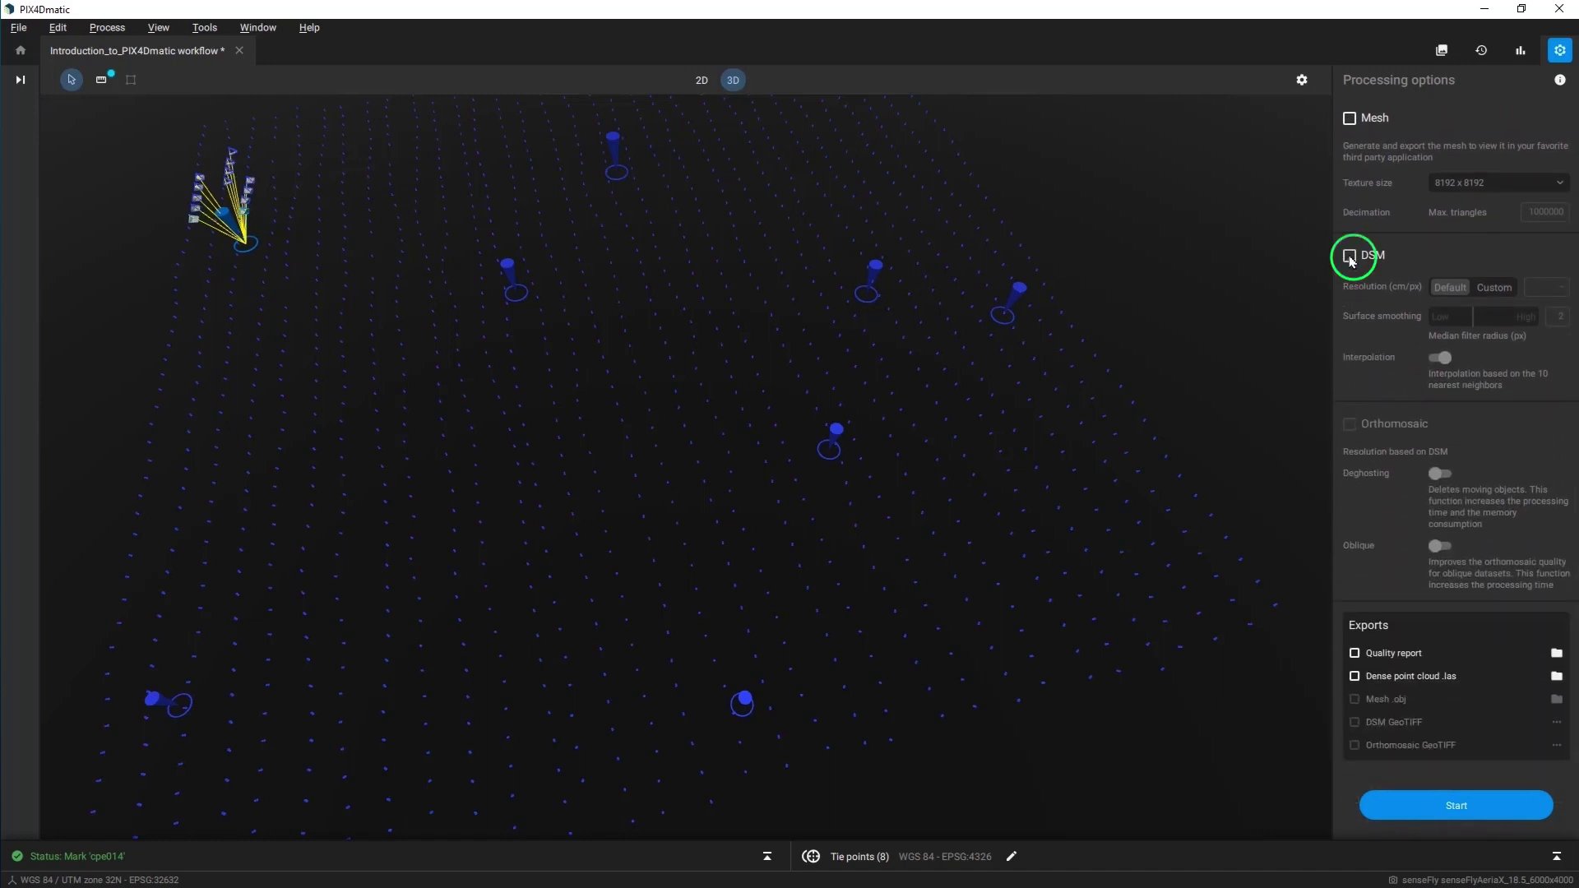
pyautogui.click(1349, 425)
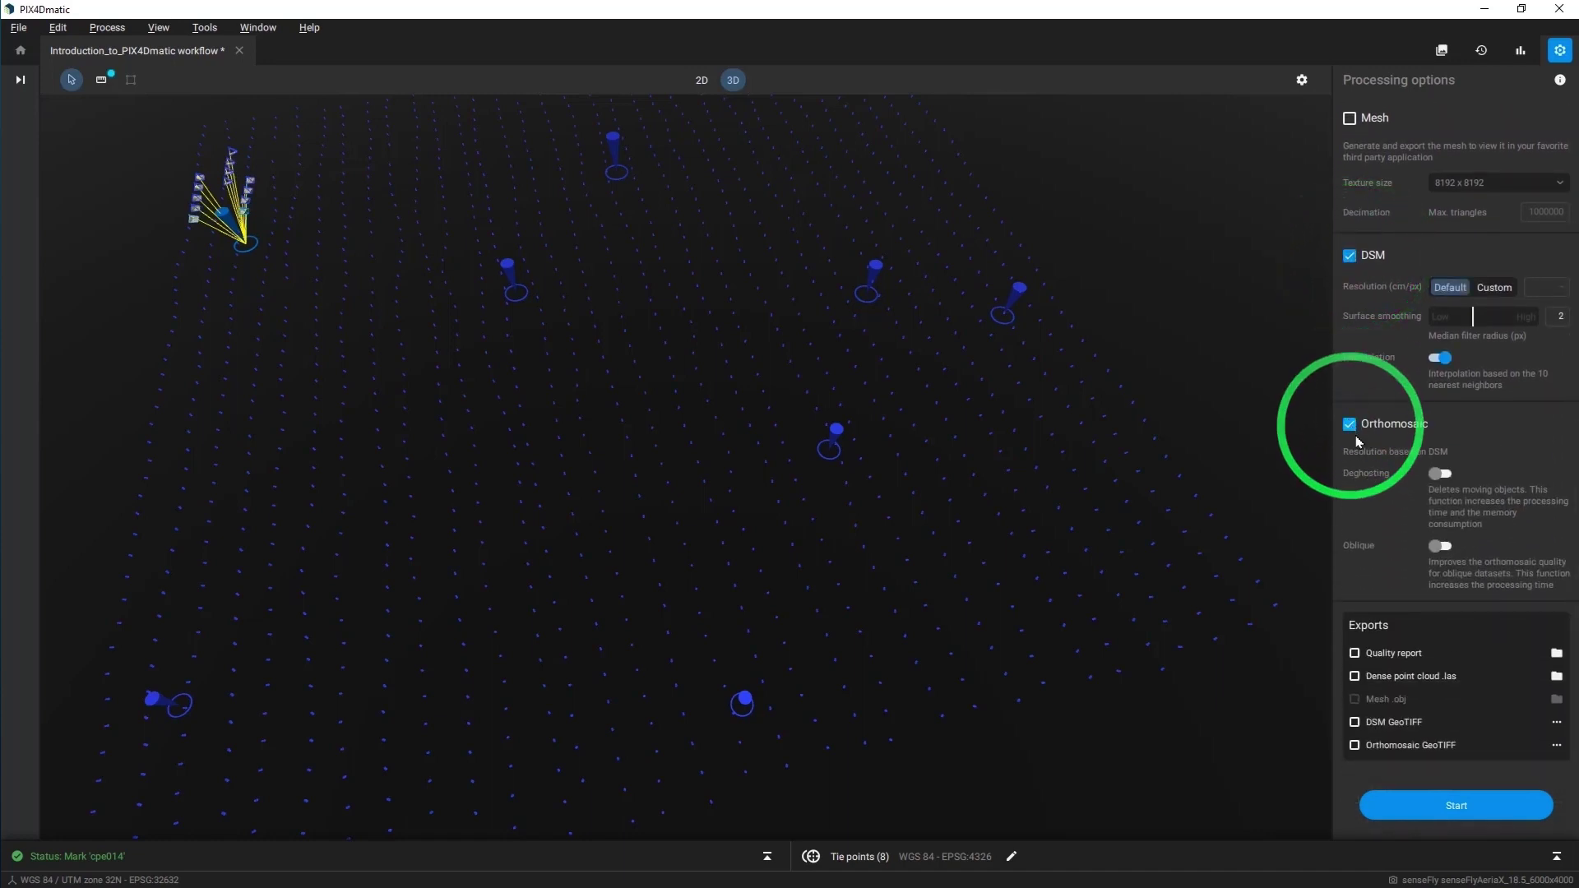
# - Export the quality report, .las point cloud, DSM and orthomosaic GeoTIFFs, and start processing
pyautogui.click(1355, 653)
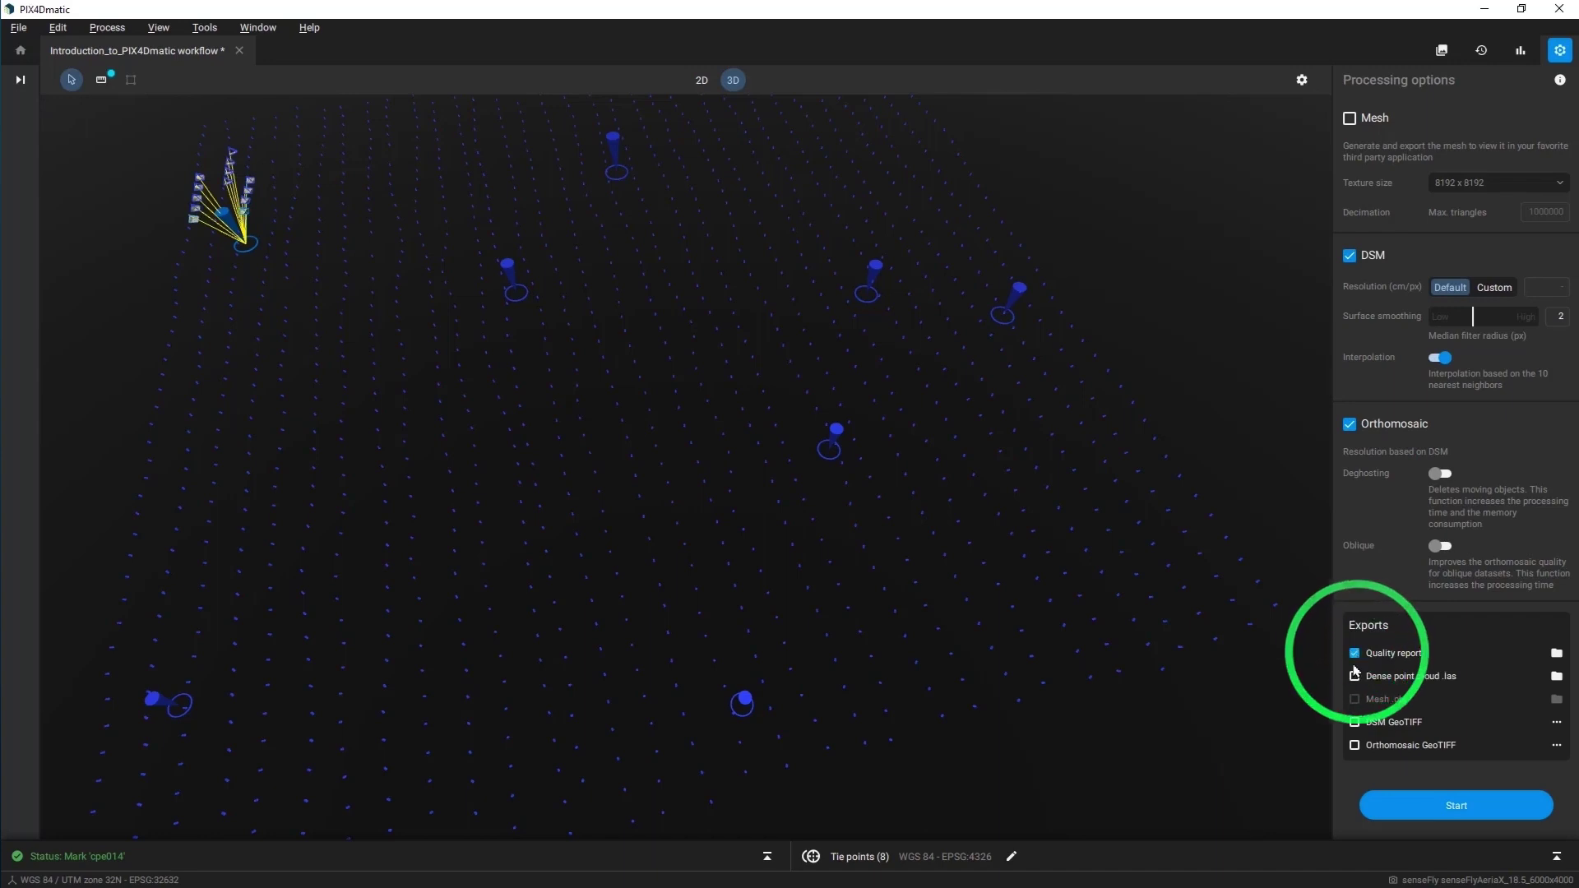
pyautogui.click(1354, 677)
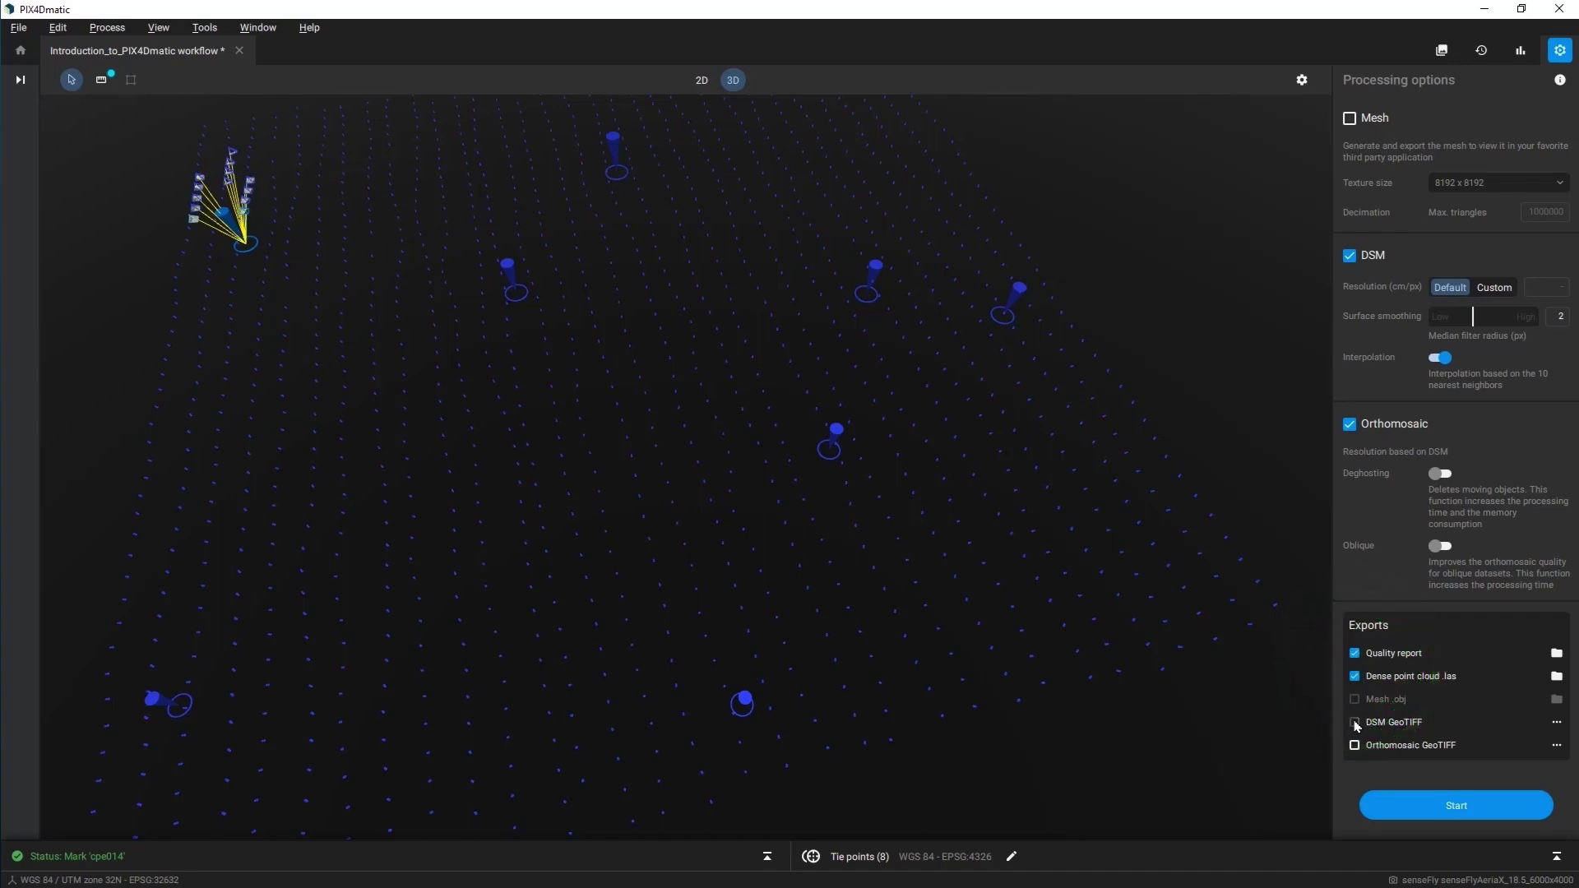
pyautogui.click(1355, 722)
pyautogui.click(1356, 745)
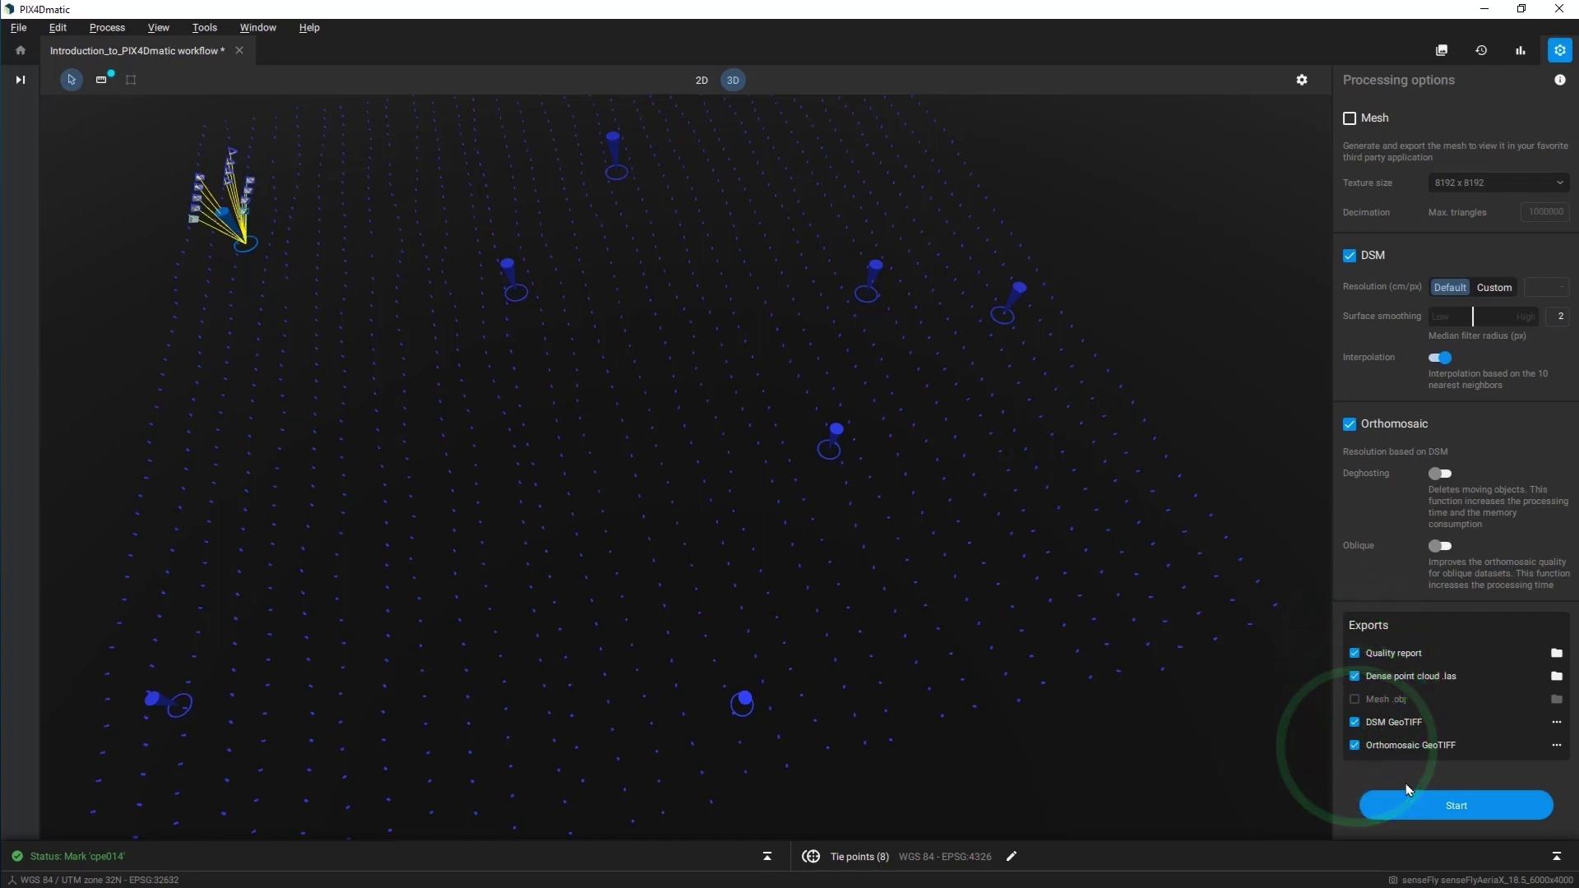
pyautogui.click(1455, 806)
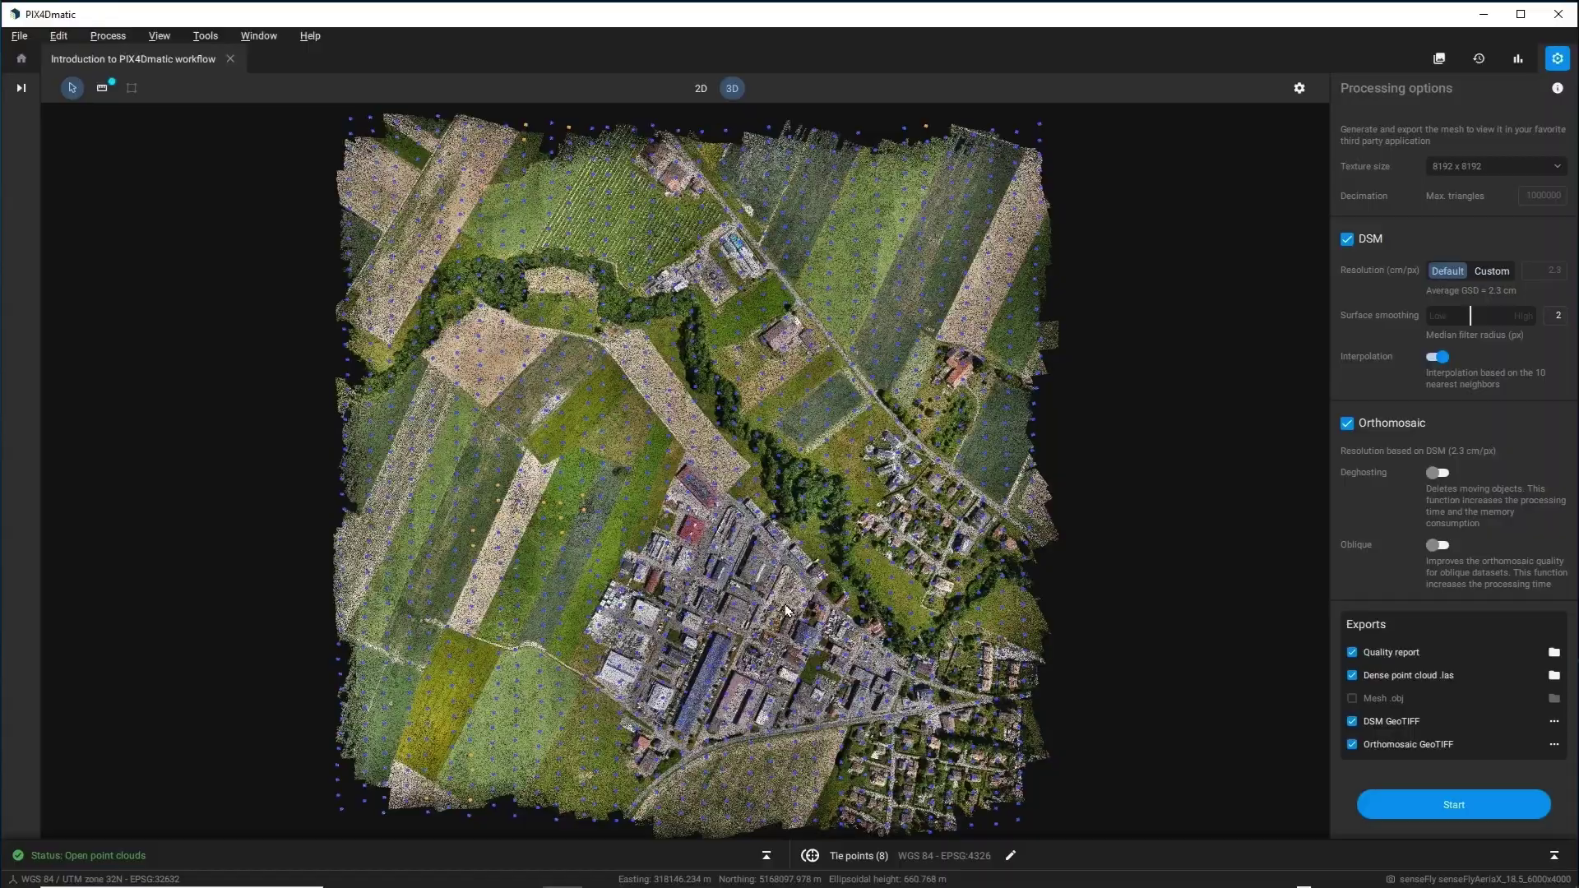
# - View the point cloud obliquely, then pan the 2D orthomosaic over the industrial area and show Content
pyautogui.scroll(10, 785, 610)
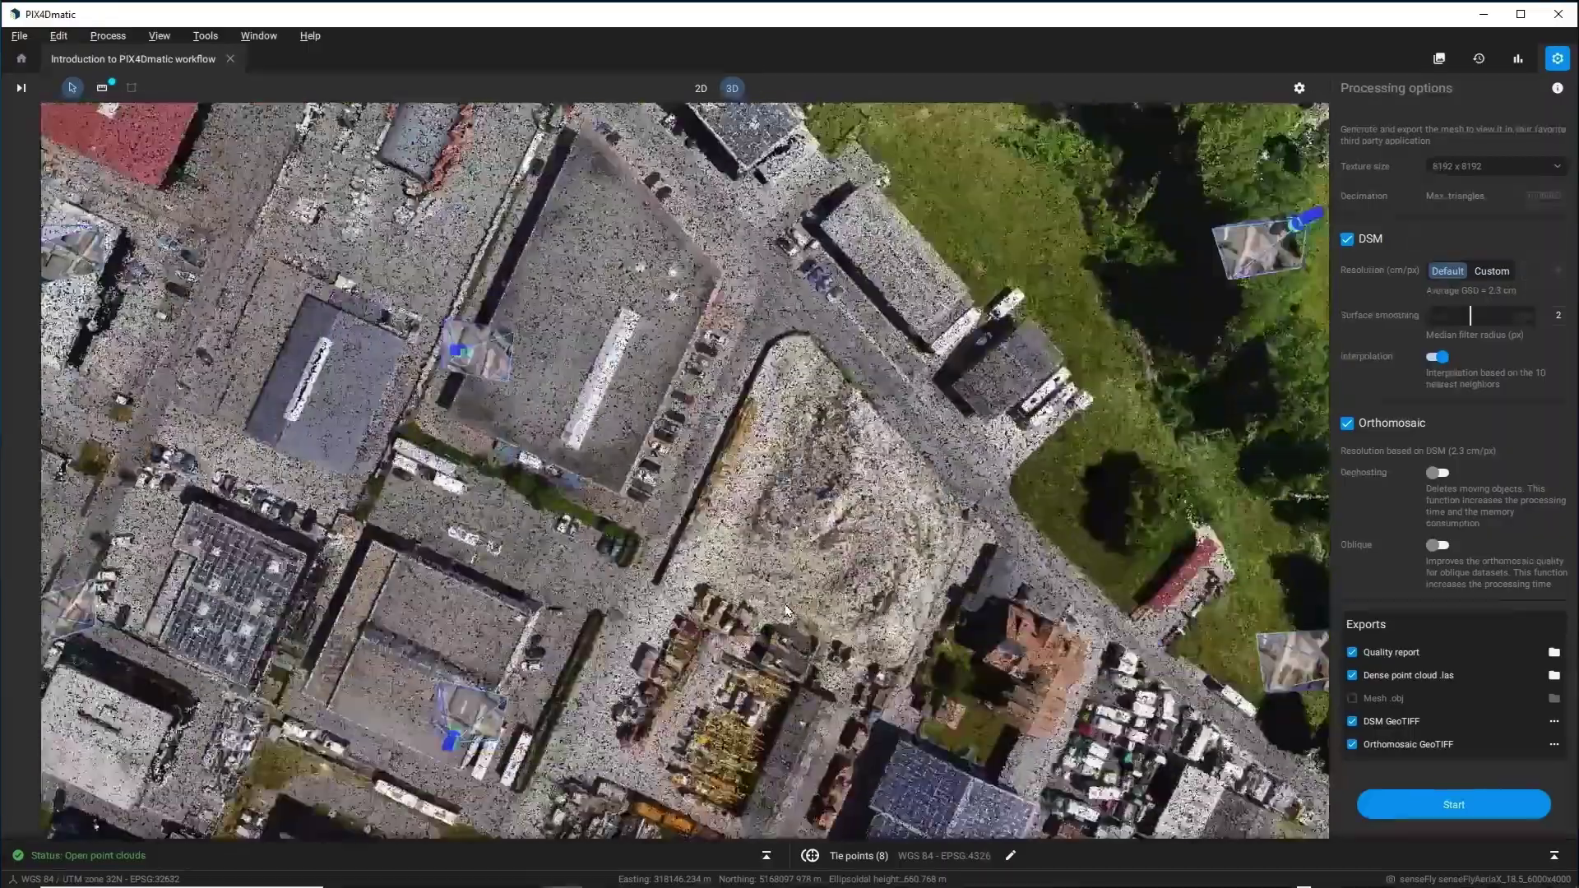
pyautogui.moveTo(785, 611); pyautogui.dragTo(1107, 428)
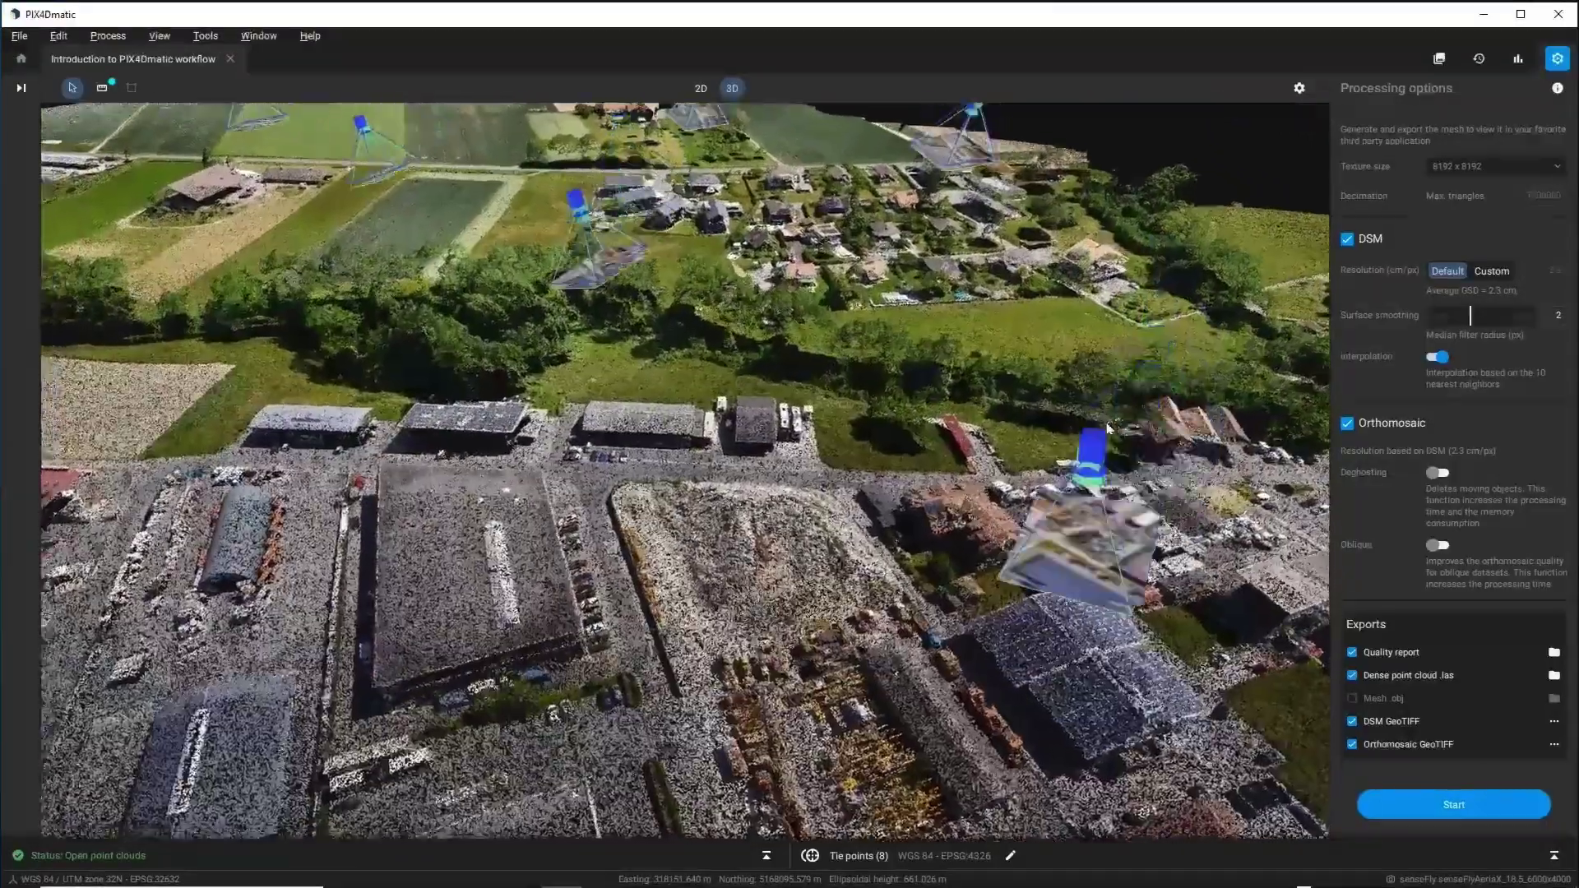
pyautogui.click(700, 88)
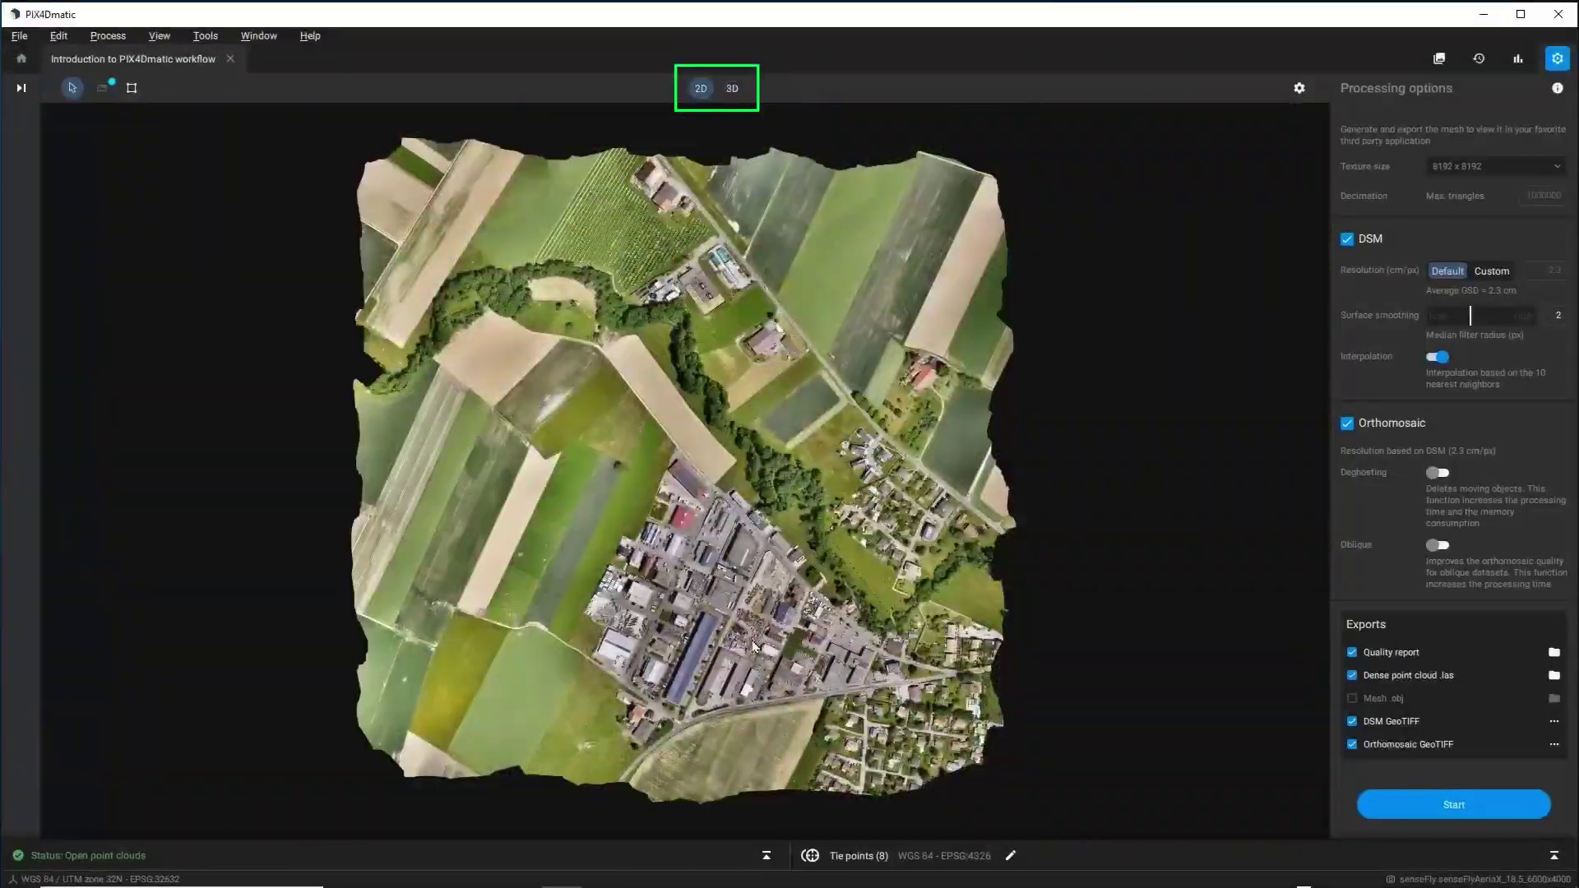
pyautogui.scroll(5, 753, 646)
pyautogui.scroll(2, 755, 648)
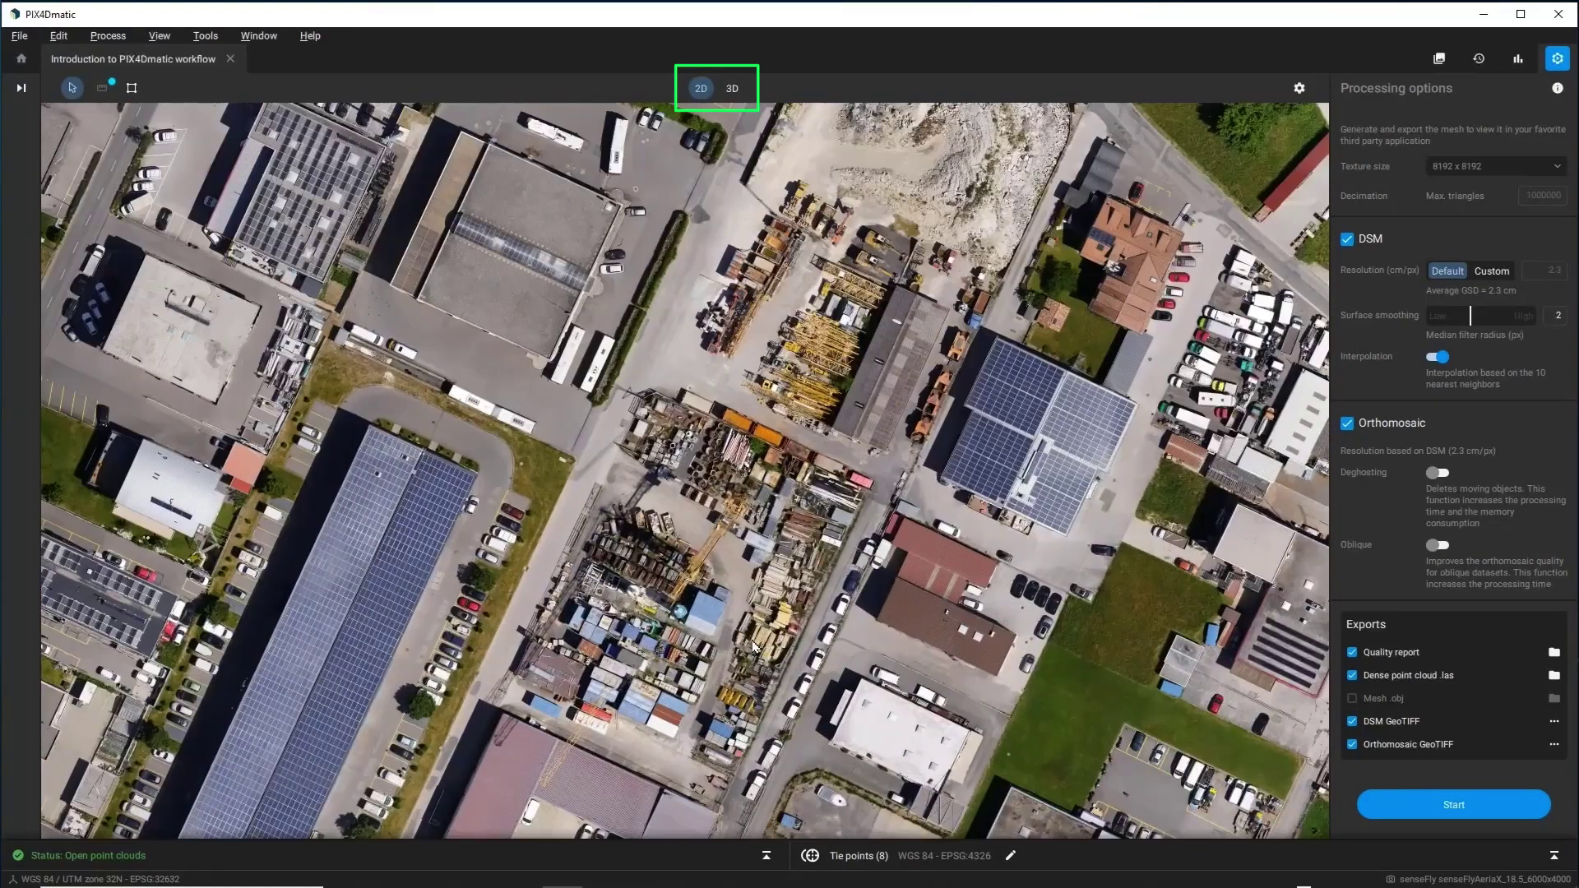
pyautogui.moveTo(753, 646); pyautogui.dragTo(847, 652)
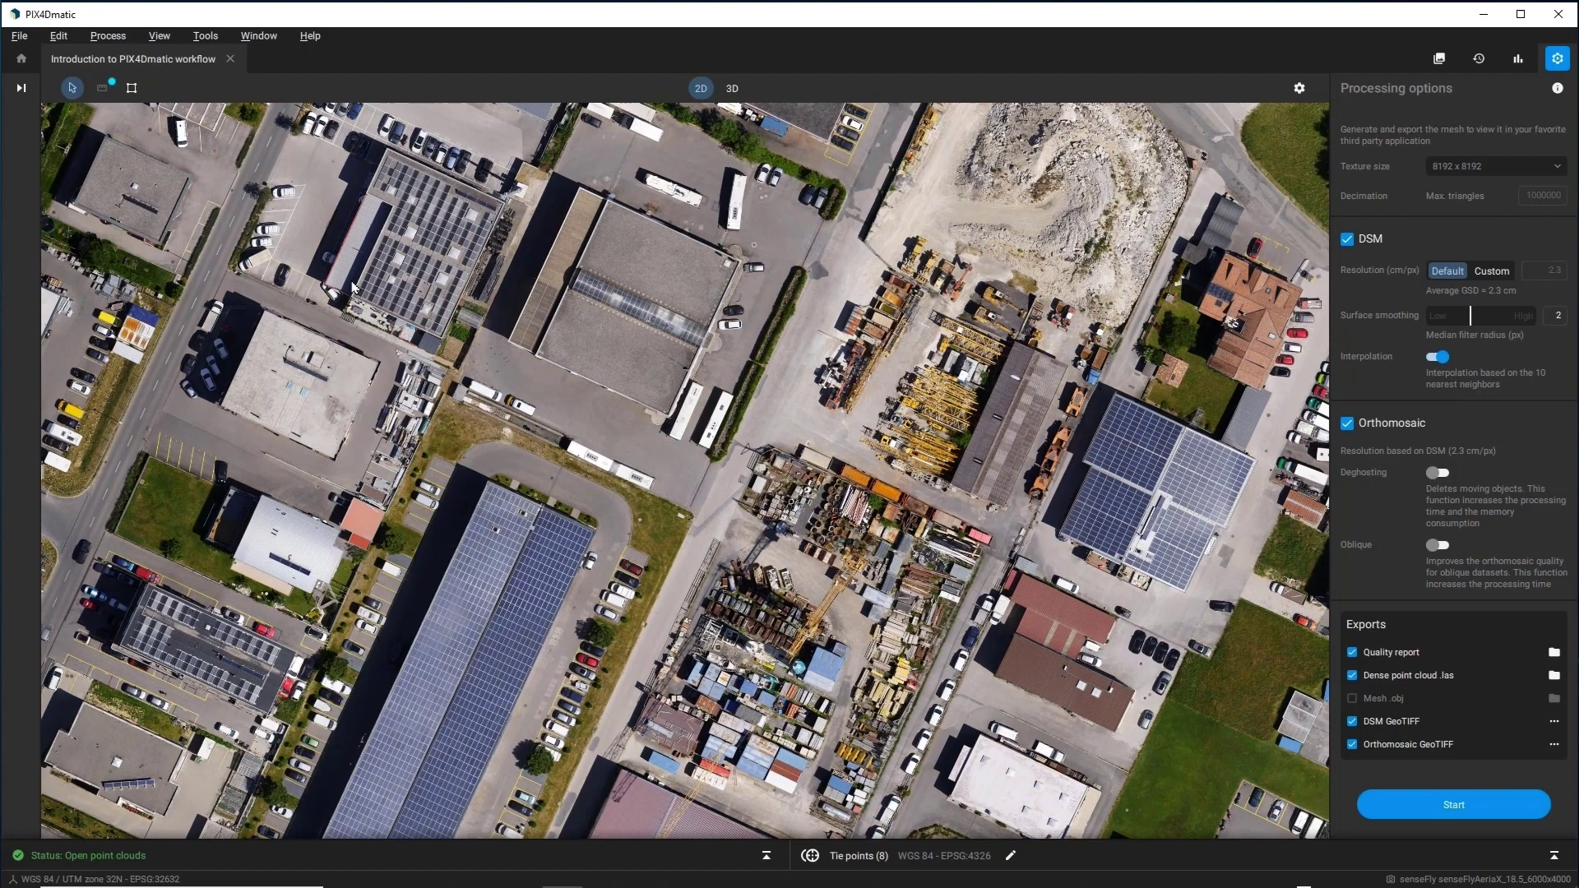
pyautogui.click(21, 87)
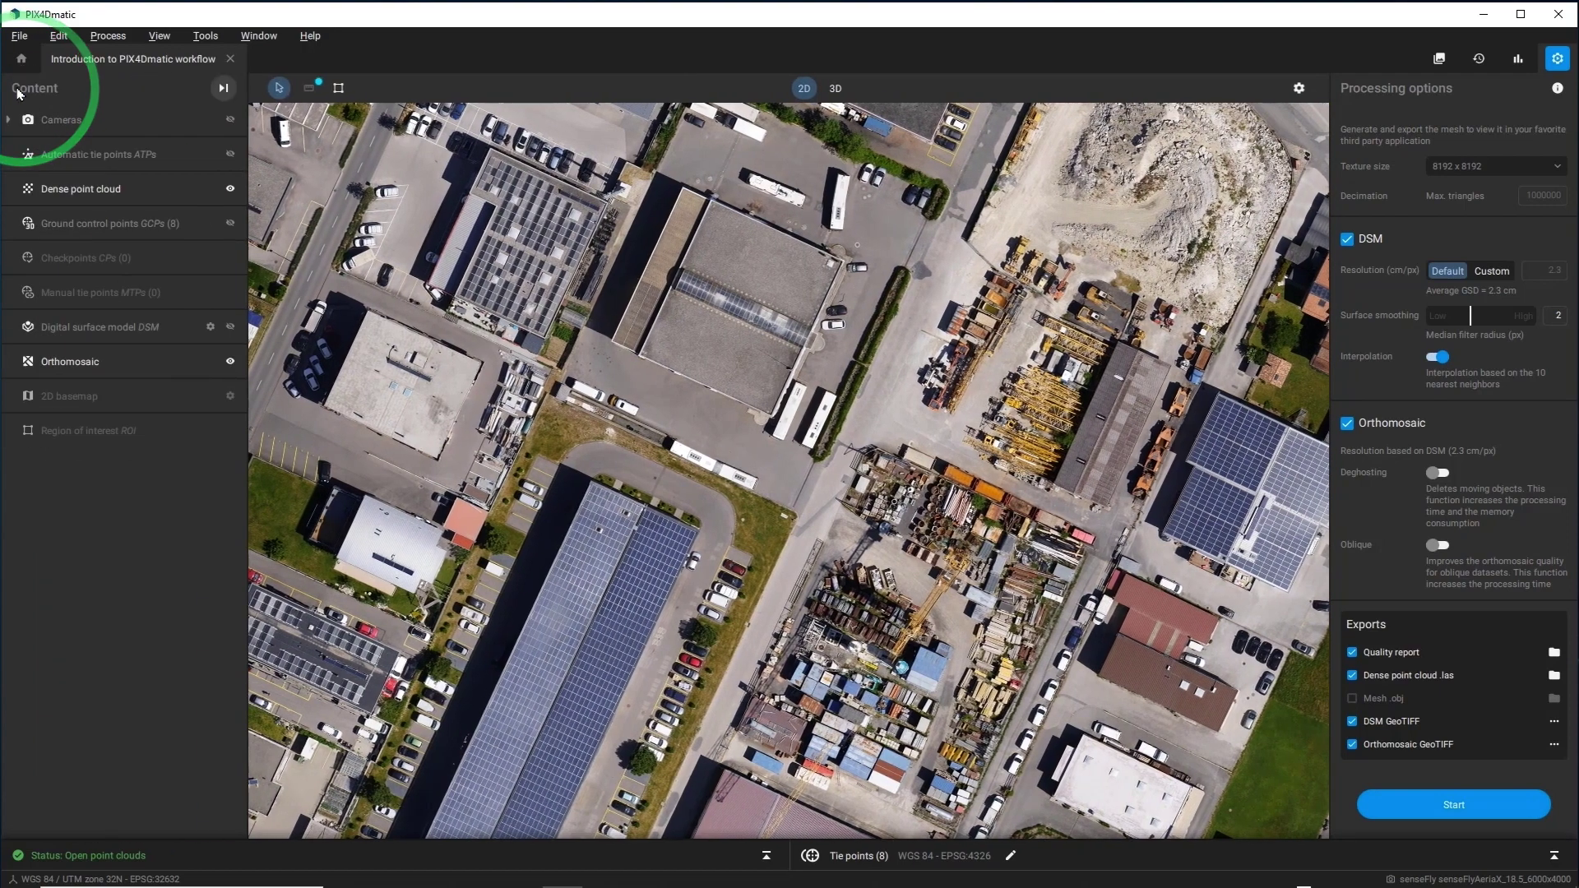
# - Turn on the Digital surface model DSM layer and hide the Orthomosaic layer
pyautogui.click(232, 328)
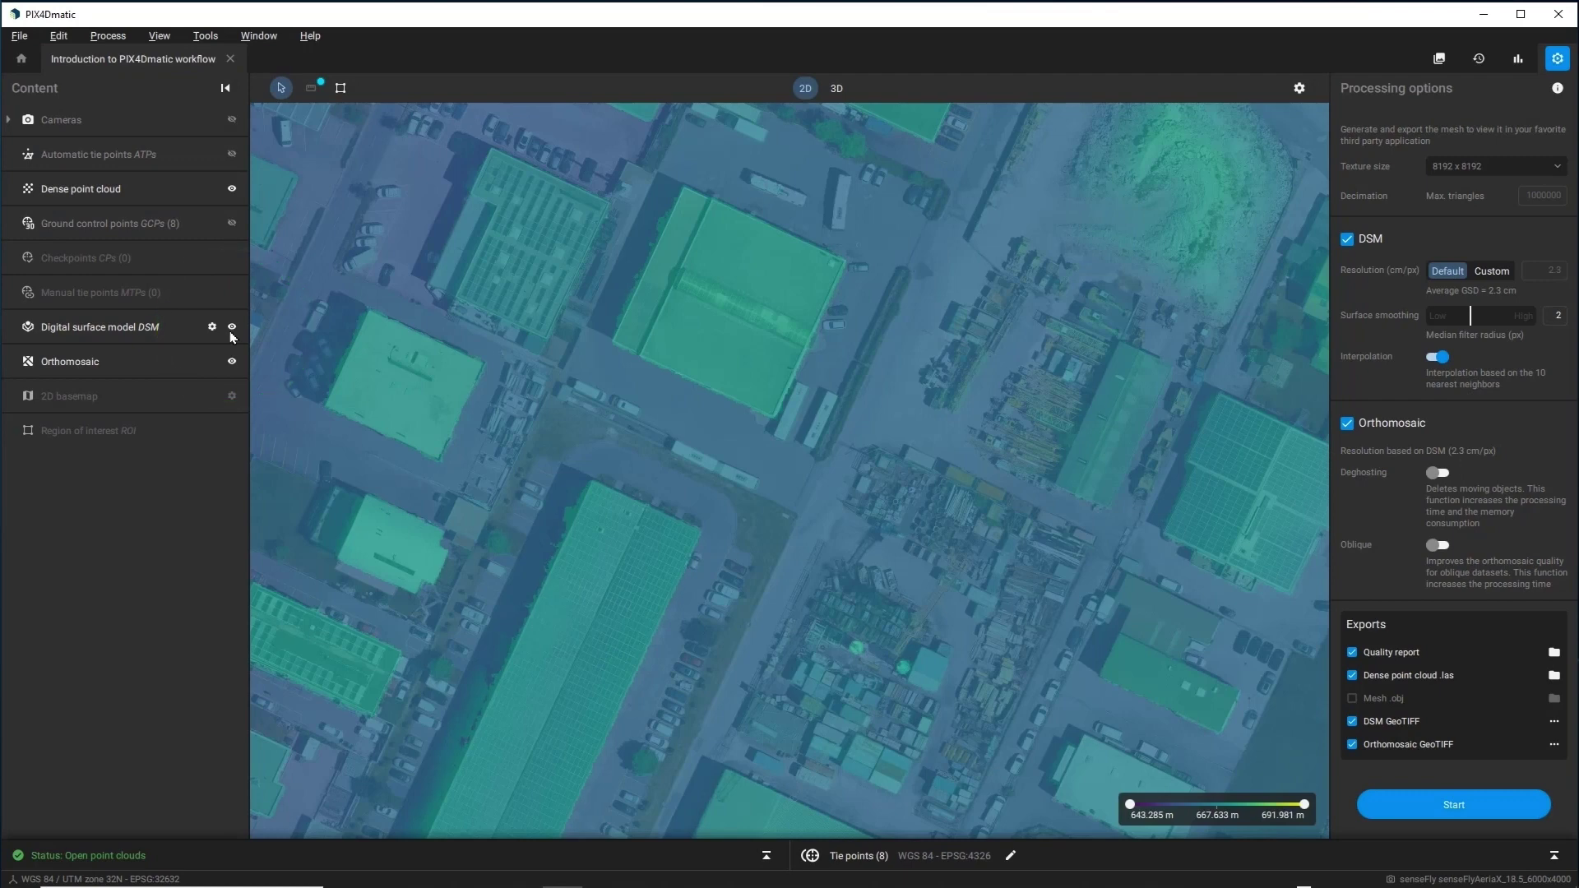
pyautogui.click(232, 362)
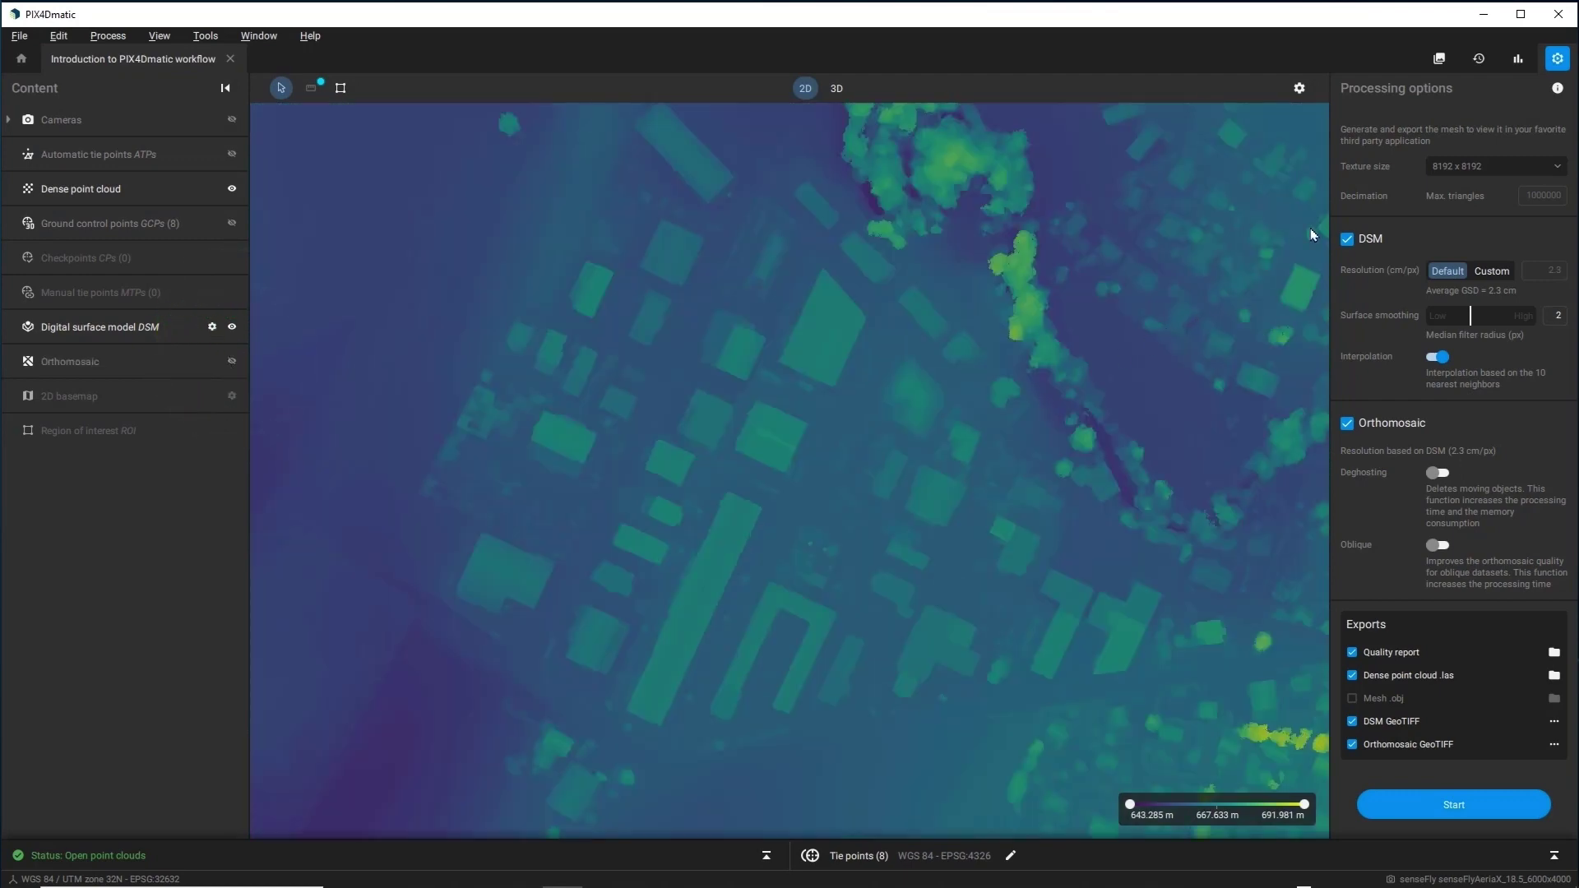
# - Open the quality report: 98.4% calibrated images, 2.3 cm GSD, 0.012 m mean GCP RMS error
pyautogui.click(1518, 61)
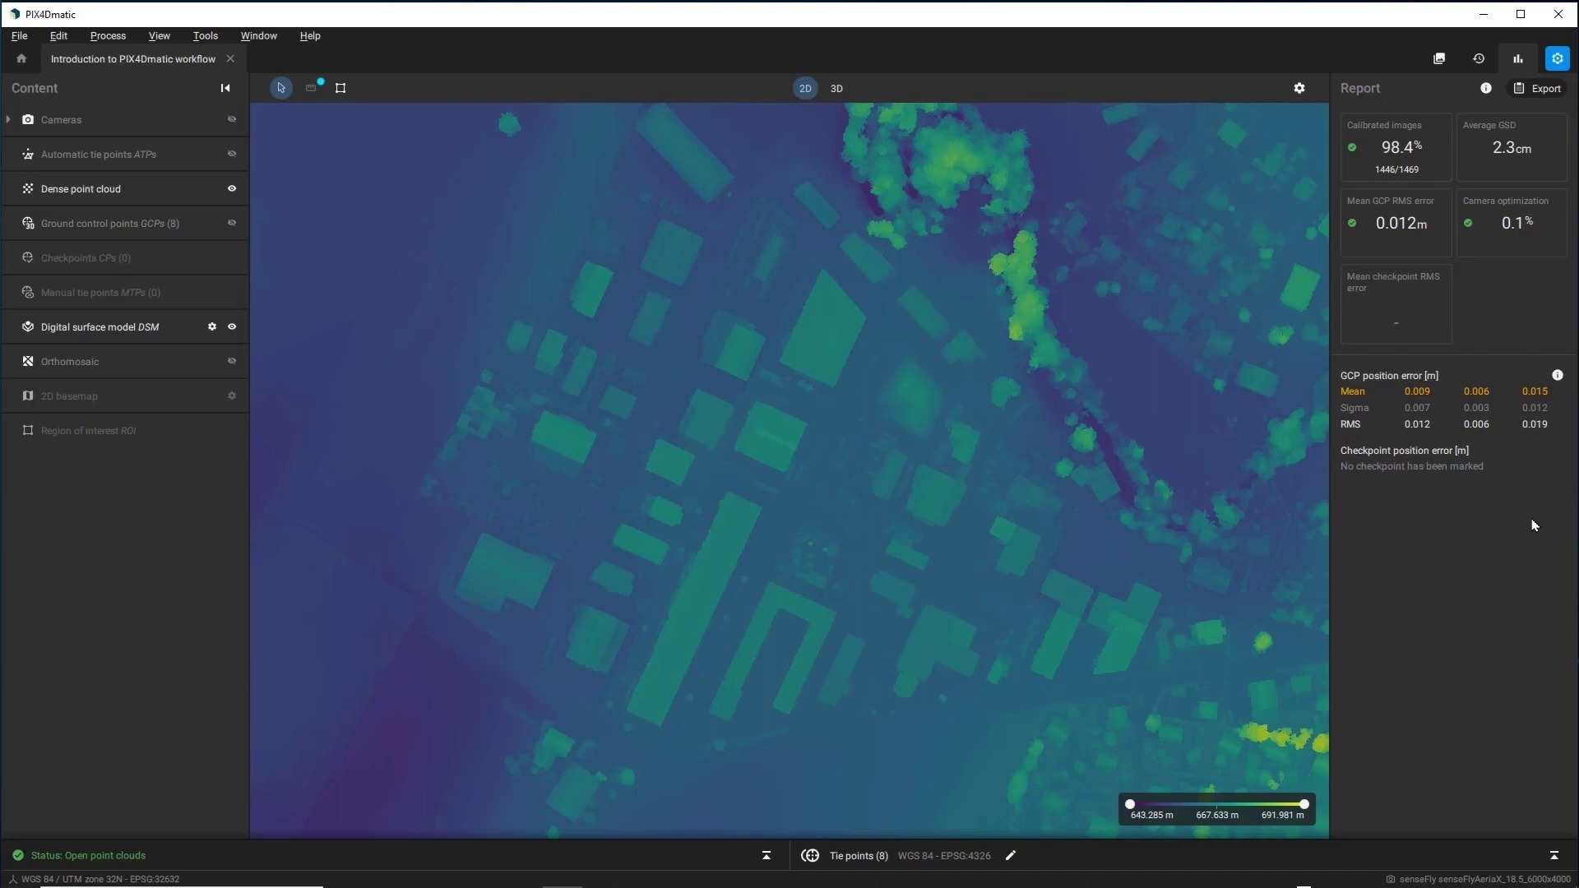
# - Choose File > Open in PIX4Dsurvey to transfer the project
pyautogui.click(17, 37)
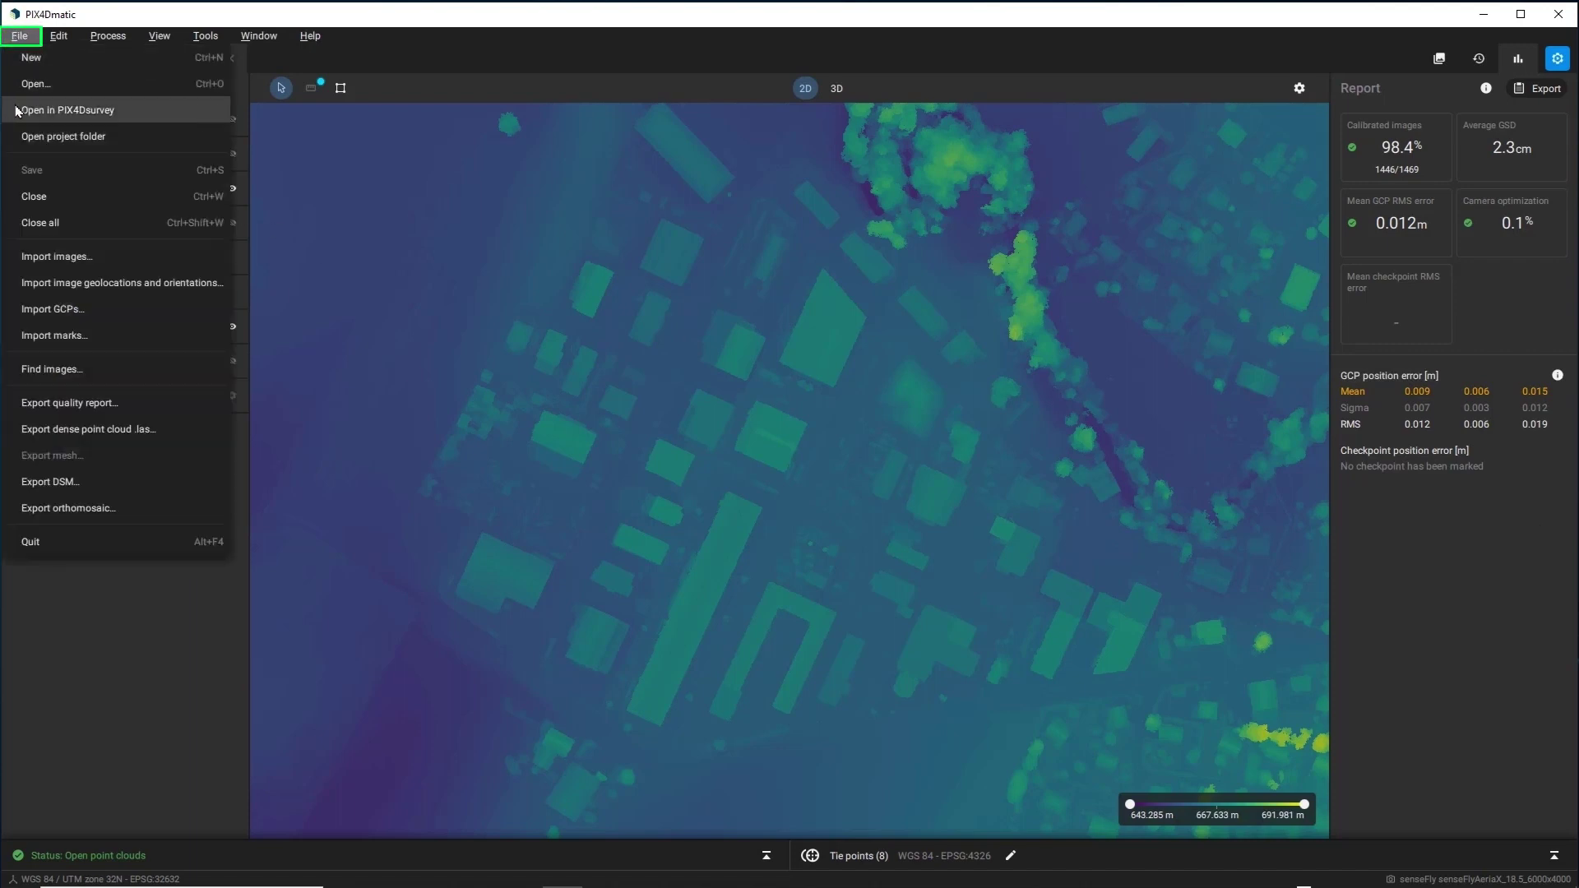
pyautogui.click(45, 115)
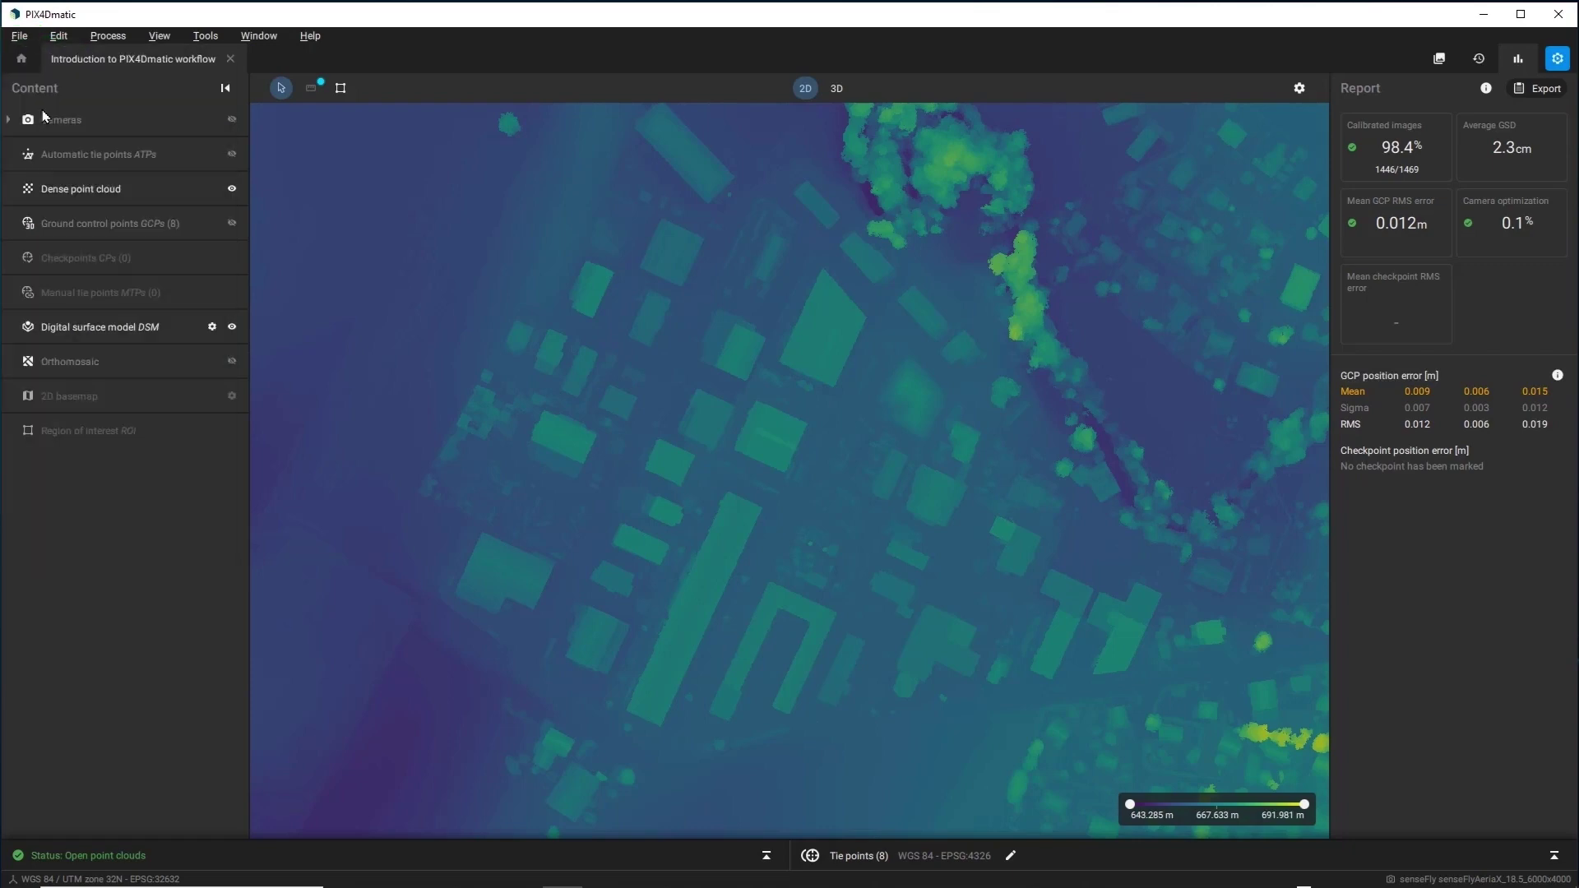